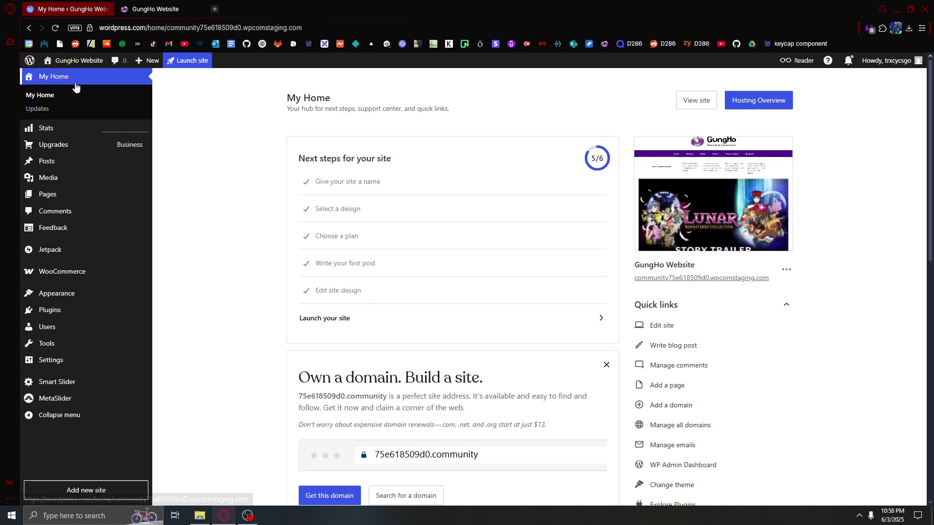
Start a new blog post and look over its publish date and time options without changing them.
mouse_move(53, 194)
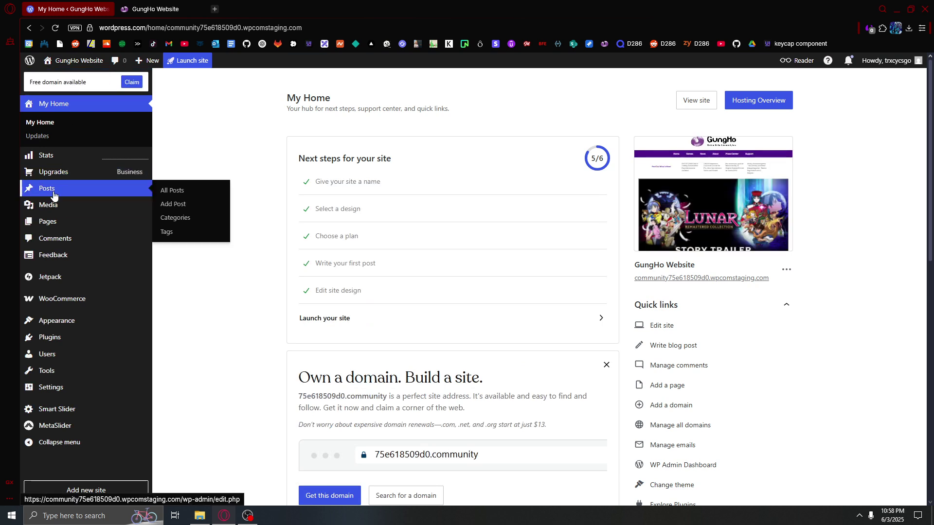
click(190, 209)
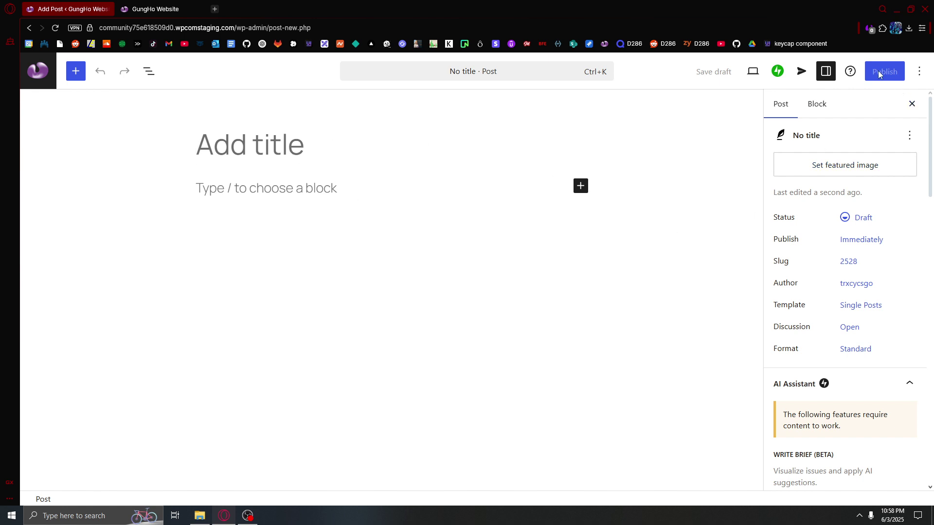
click(862, 239)
scroll(652, 330, down, 1)
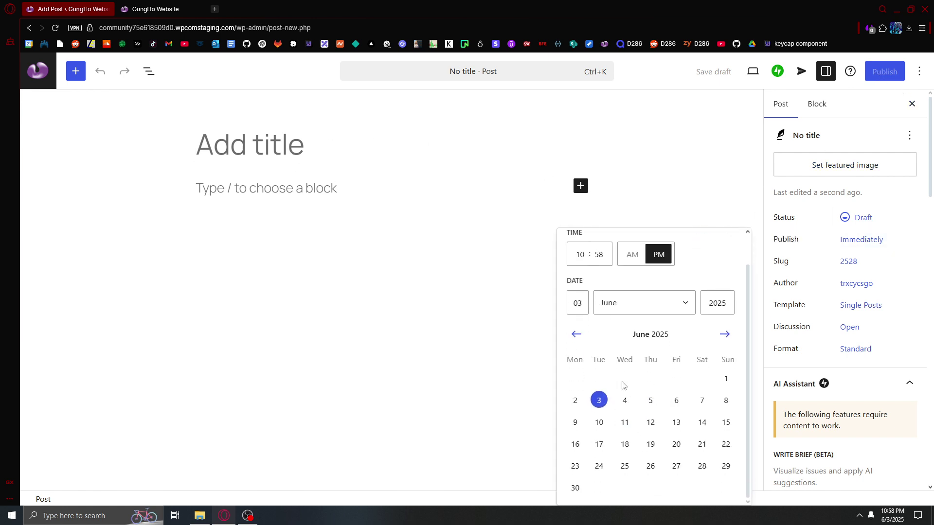
scroll(651, 432, up, 1)
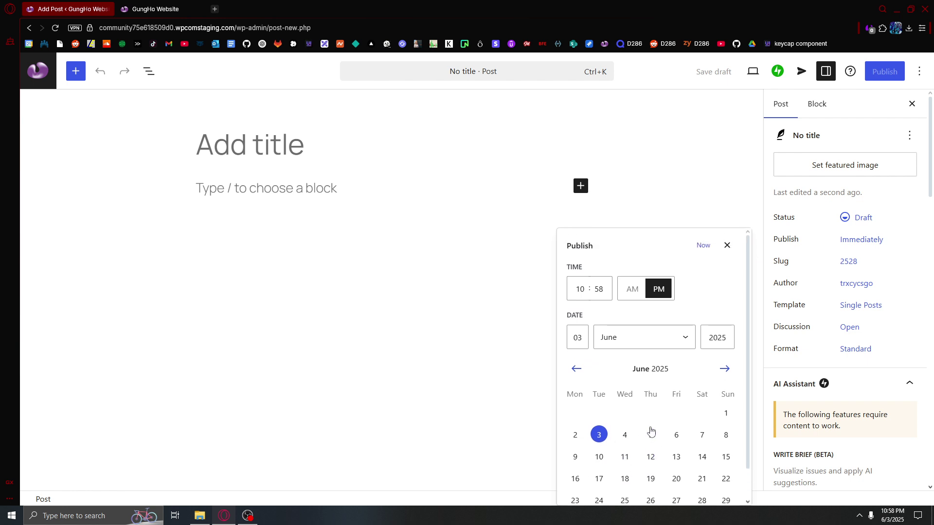
click(727, 245)
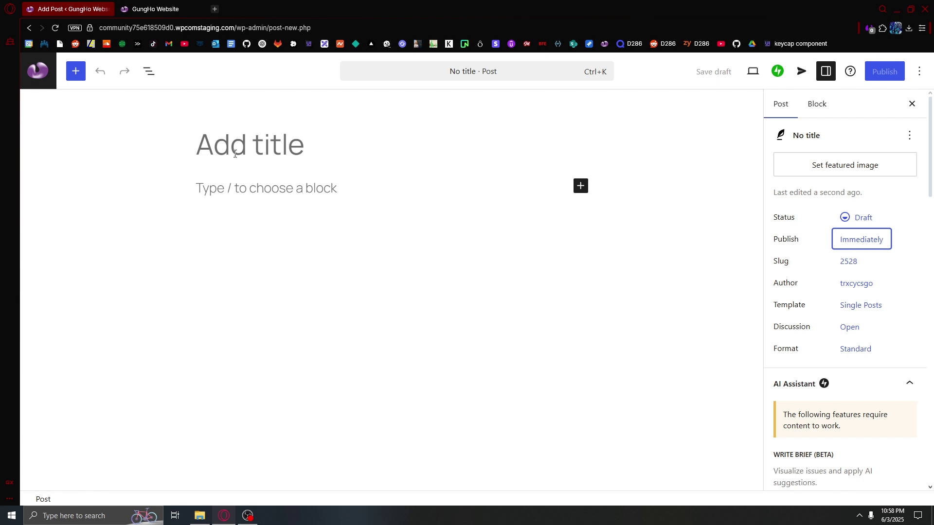
Open the existing PUZZLE & DRAGONS 0 pre-registration article from the live site's Latest Updates for reference, and return to the new post.
click(225, 142)
click(151, 8)
scroll(313, 359, down, 4)
middle_click(253, 438)
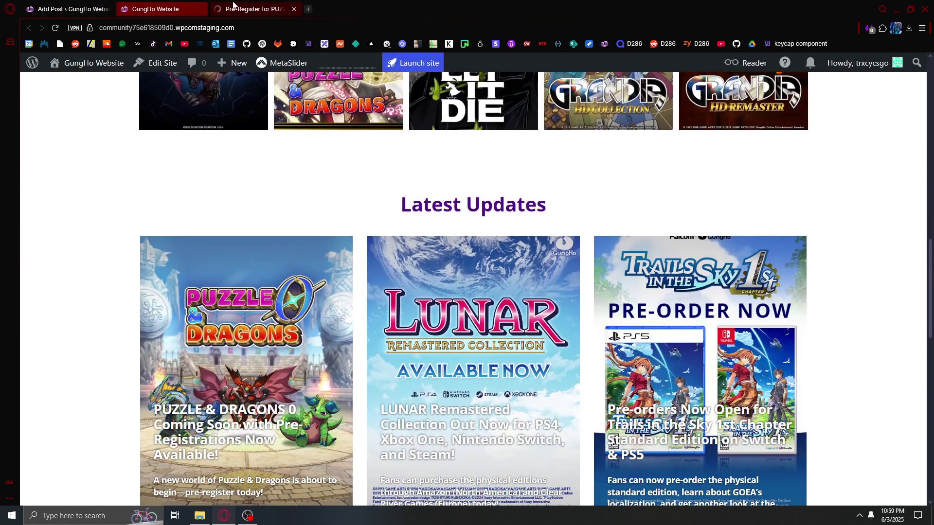
key(ctrl+Tab)
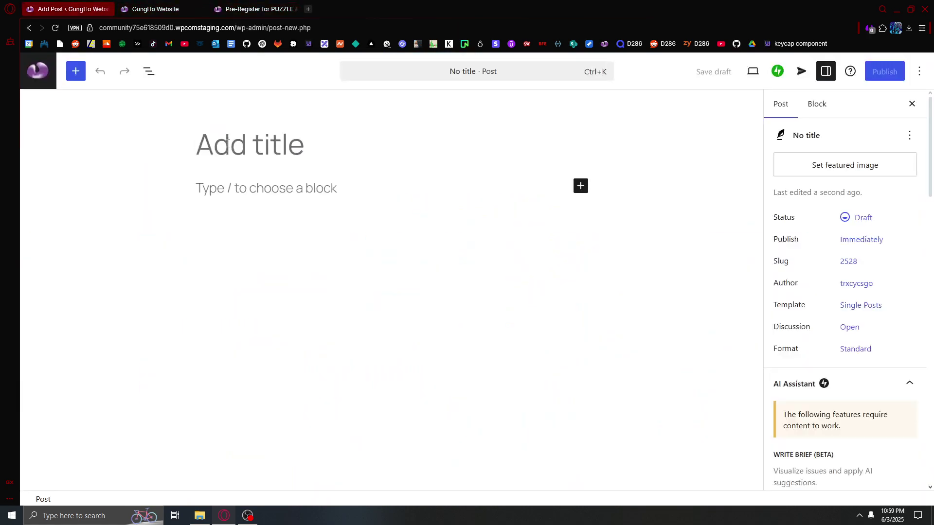
click(151, 9)
scroll(185, 278, down, 3)
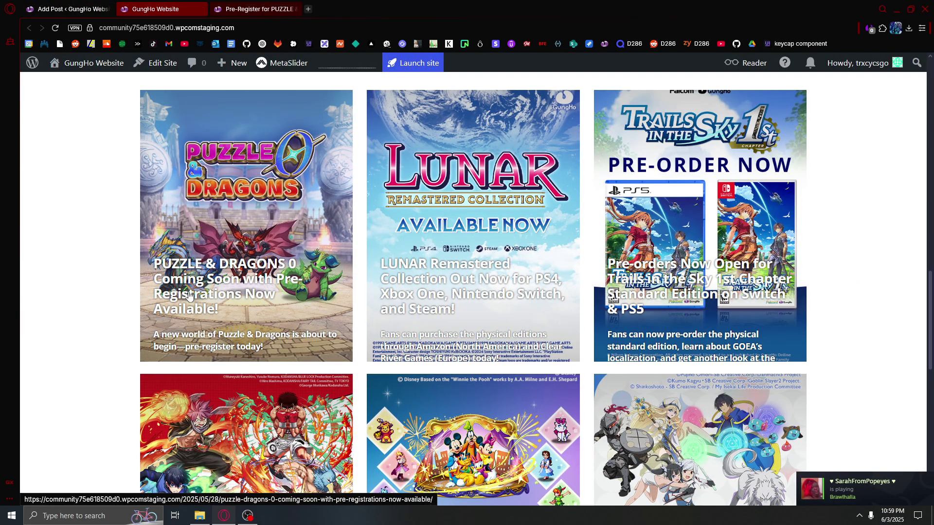
scroll(204, 301, up, 6)
scroll(344, 315, down, 4)
key(ctrl+Tab)
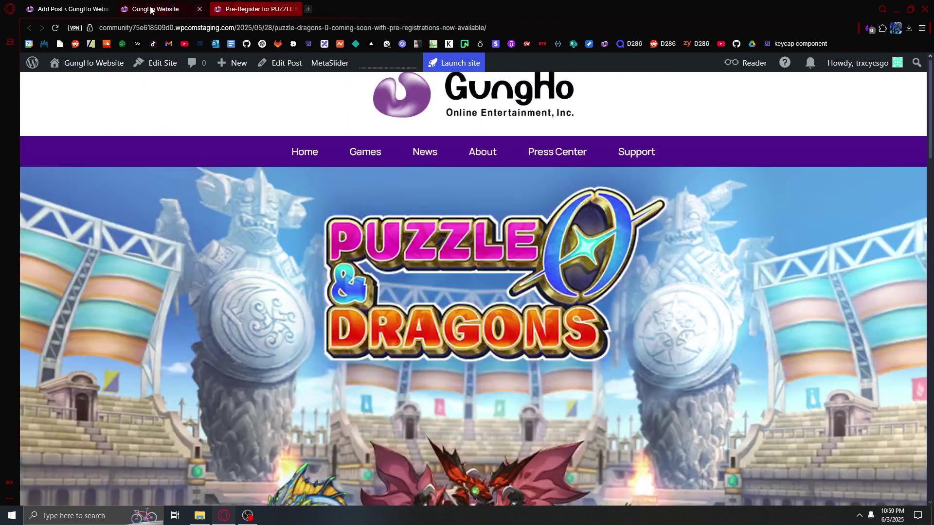
key(ctrl+Tab)
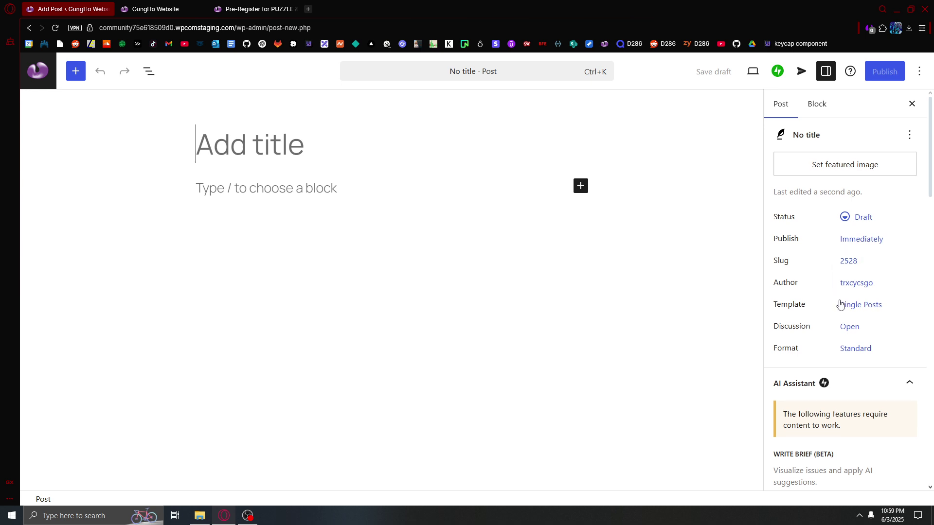
Assign the new post to the Puzzle & Dragons category.
scroll(834, 321, down, 15)
scroll(822, 325, up, 3)
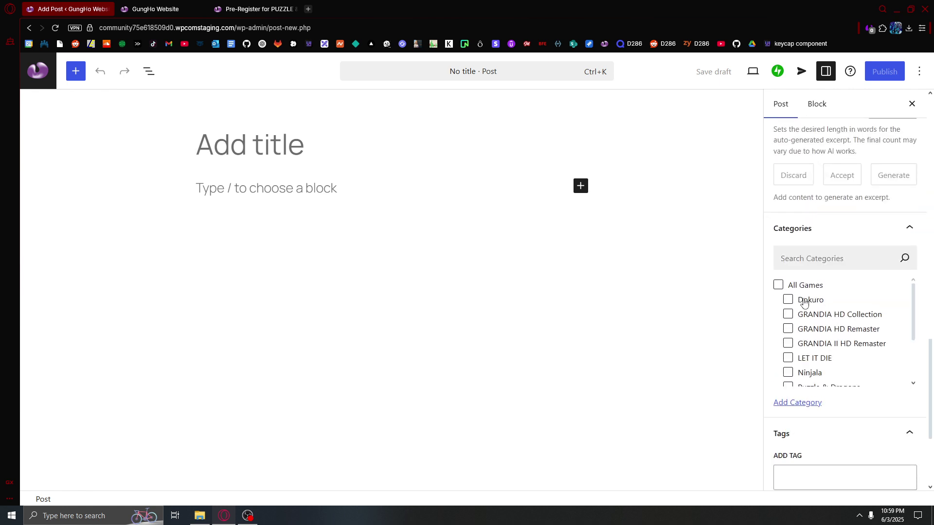
scroll(798, 307, down, 1)
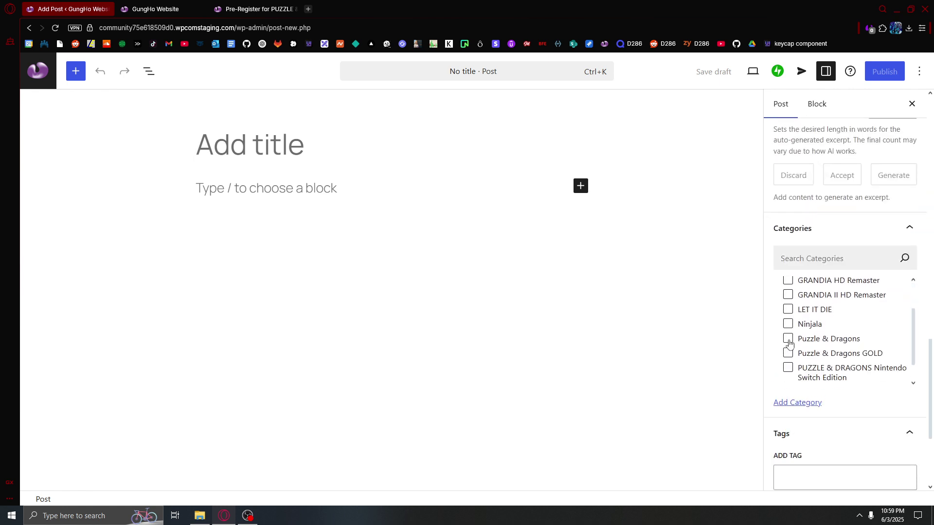
scroll(791, 346, up, 1)
scroll(794, 343, down, 1)
scroll(793, 346, up, 1)
scroll(793, 346, down, 1)
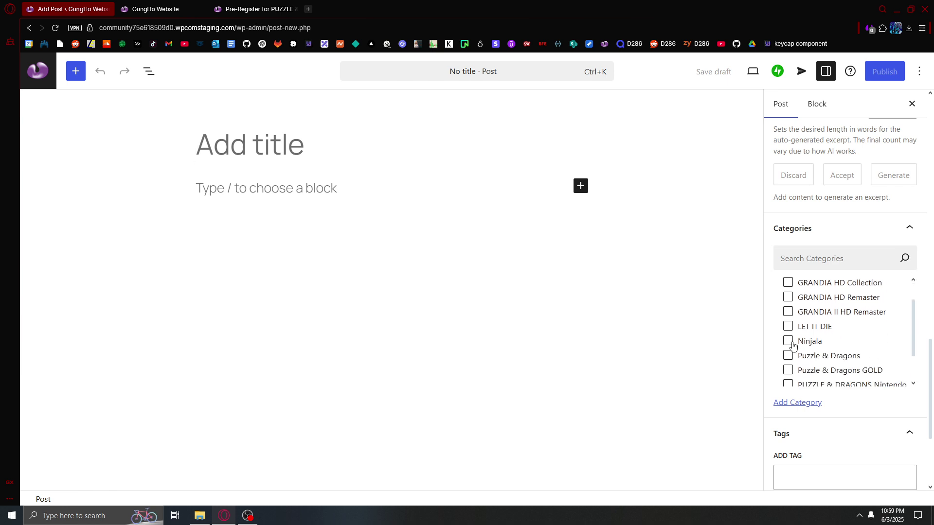
scroll(793, 346, up, 1)
scroll(793, 345, down, 1)
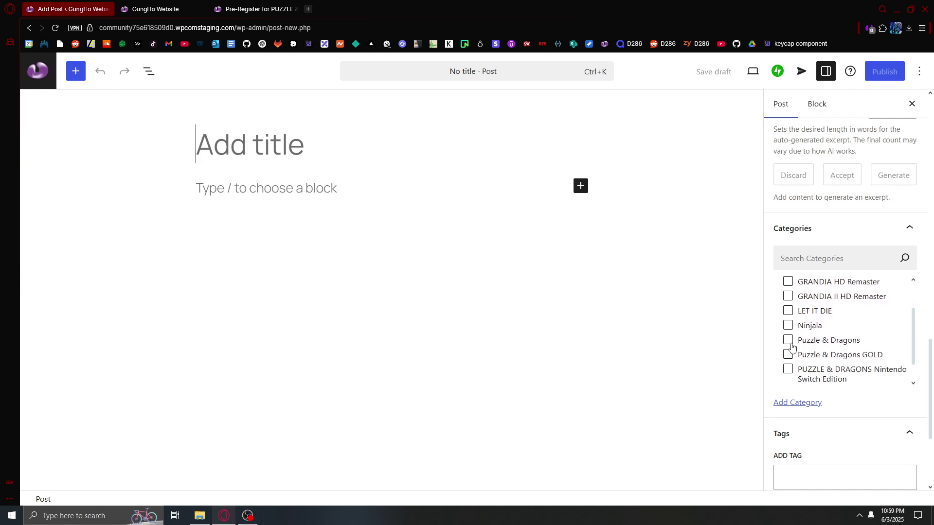
click(788, 339)
Add the most-used tags Feature, Press Release and Puzzle & Dragons to the post.
scroll(788, 341, down, 1)
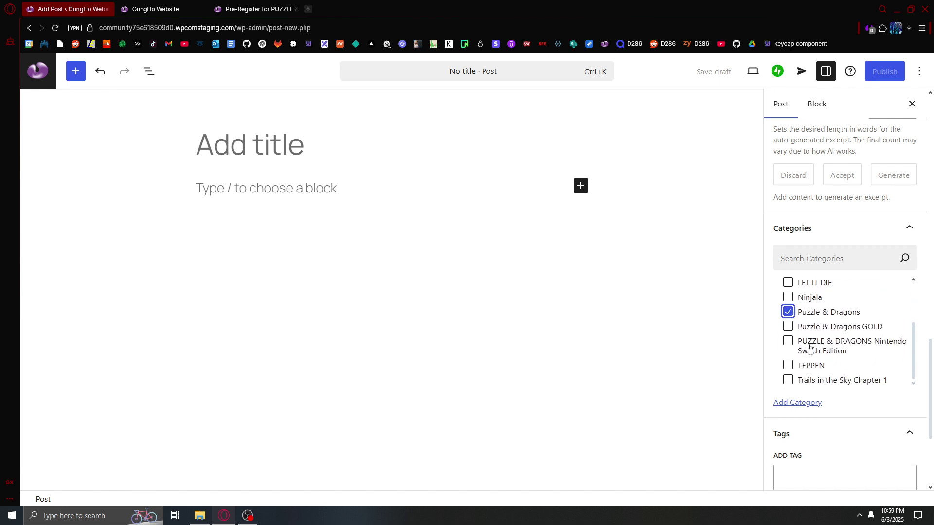
scroll(776, 398, down, 2)
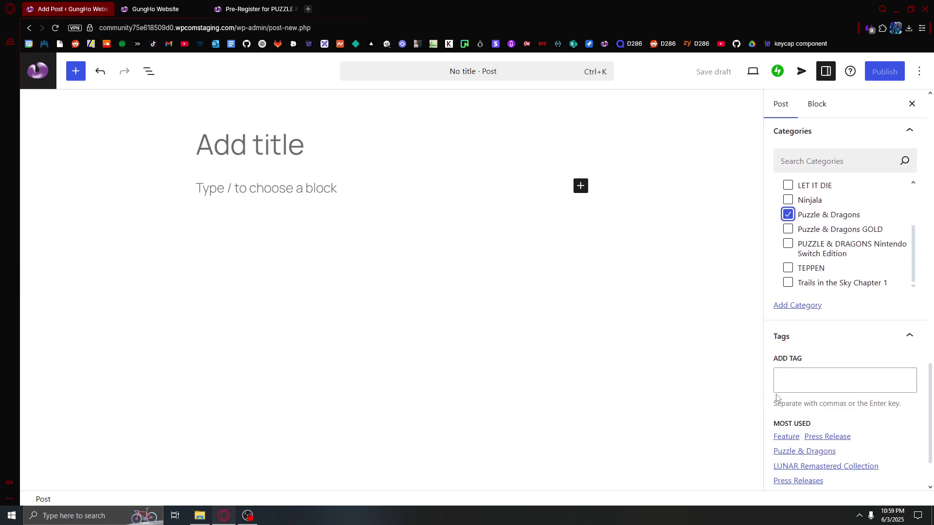
click(786, 437)
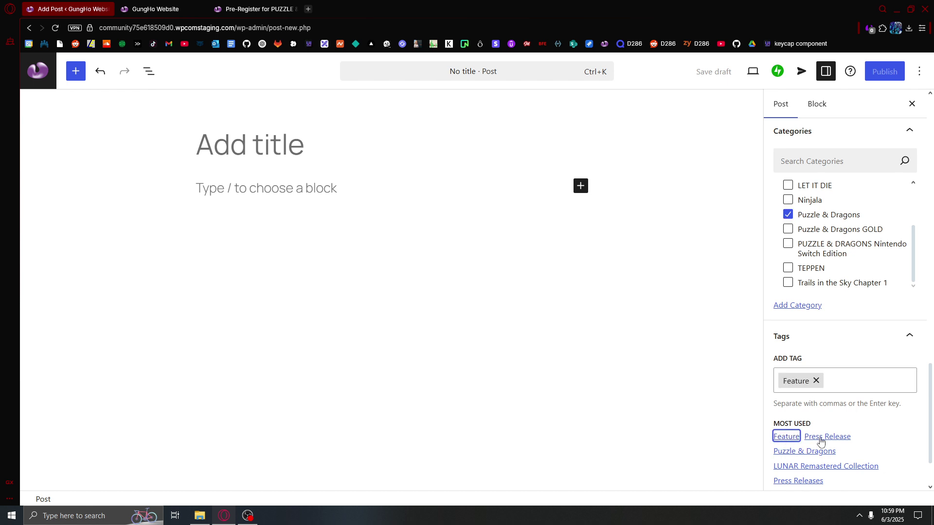
click(815, 438)
scroll(807, 442, down, 2)
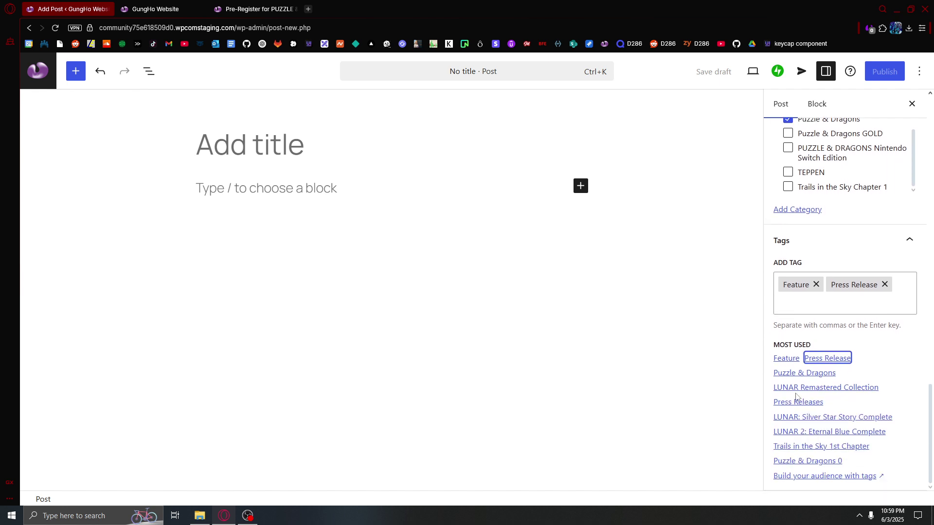
click(807, 373)
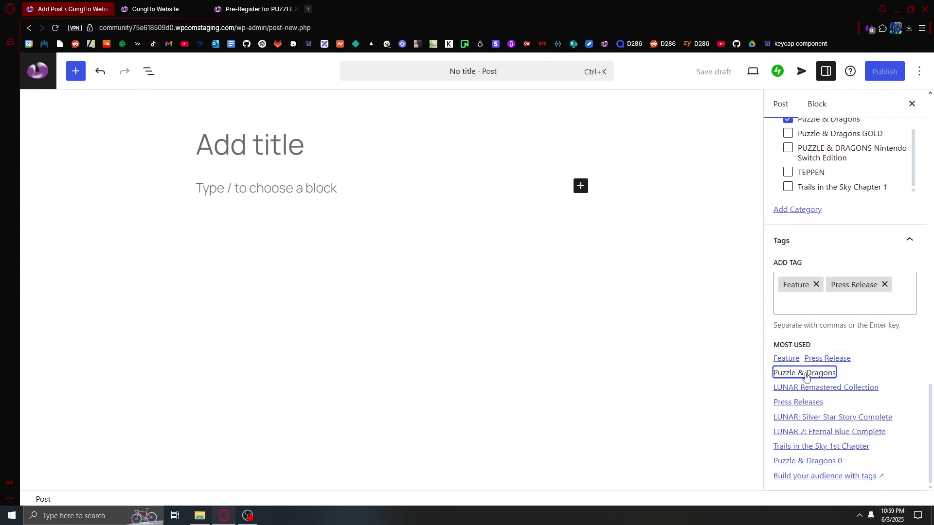
Title the post "Test Thumbnail".
click(281, 154)
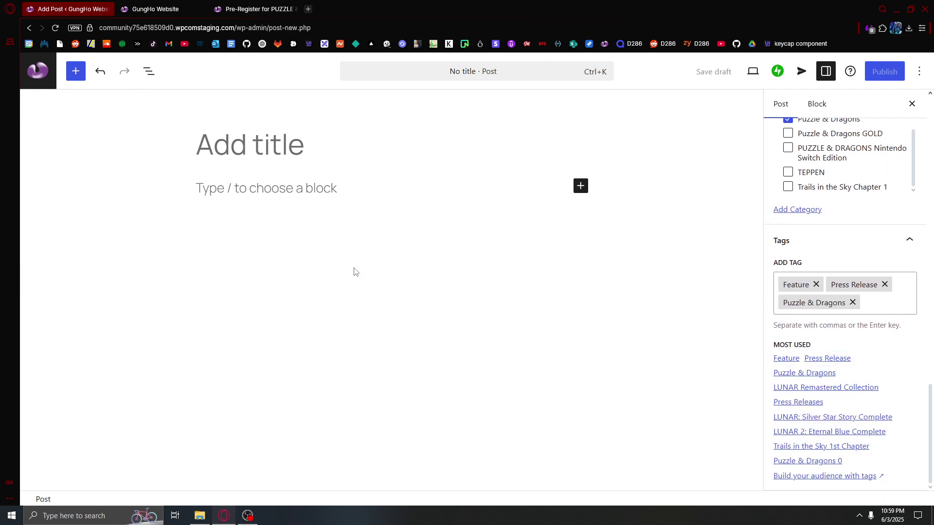
text(Test)
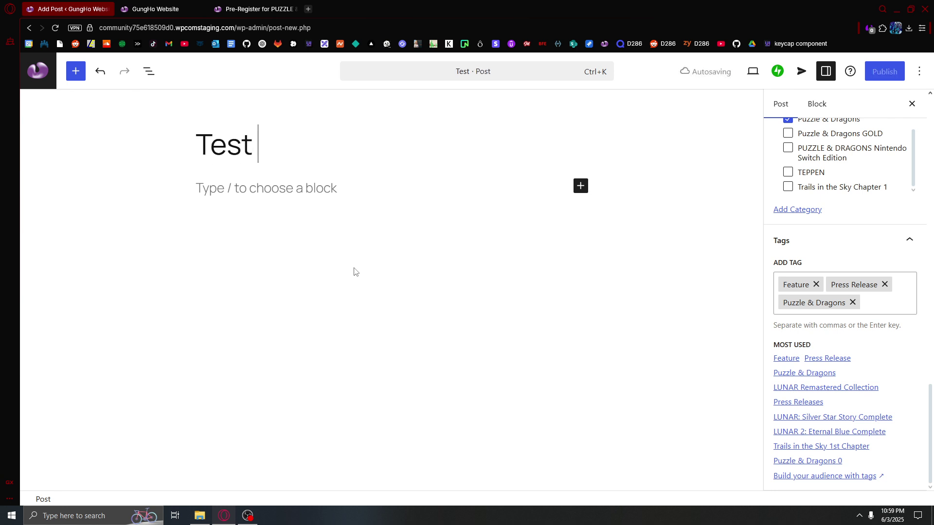
text( Thumbnail)
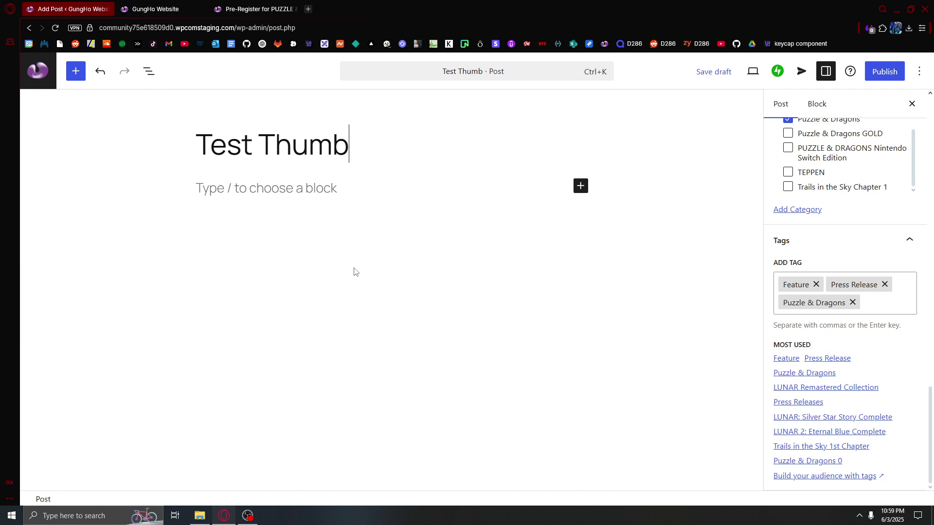
Search the block library for "templa" and insert the News Post Template pattern into the post body below the title.
click(276, 205)
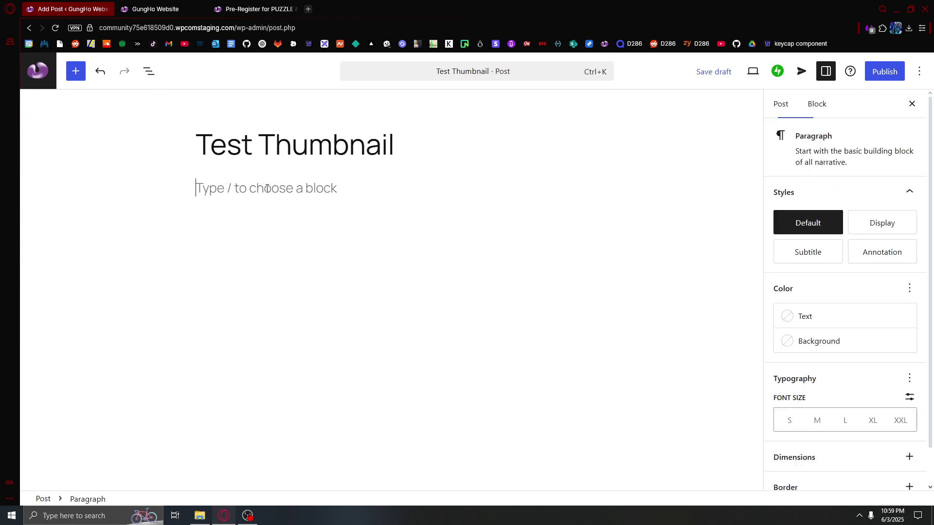
click(75, 71)
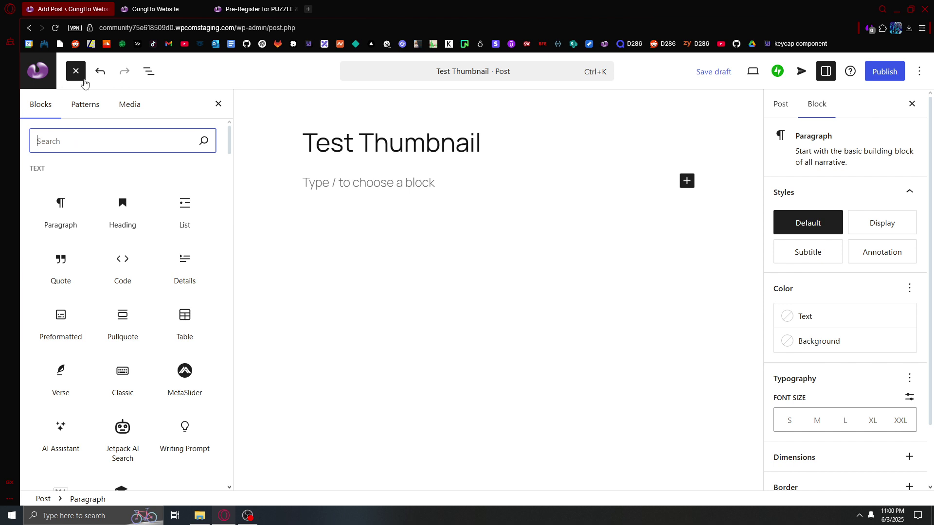
text(templa)
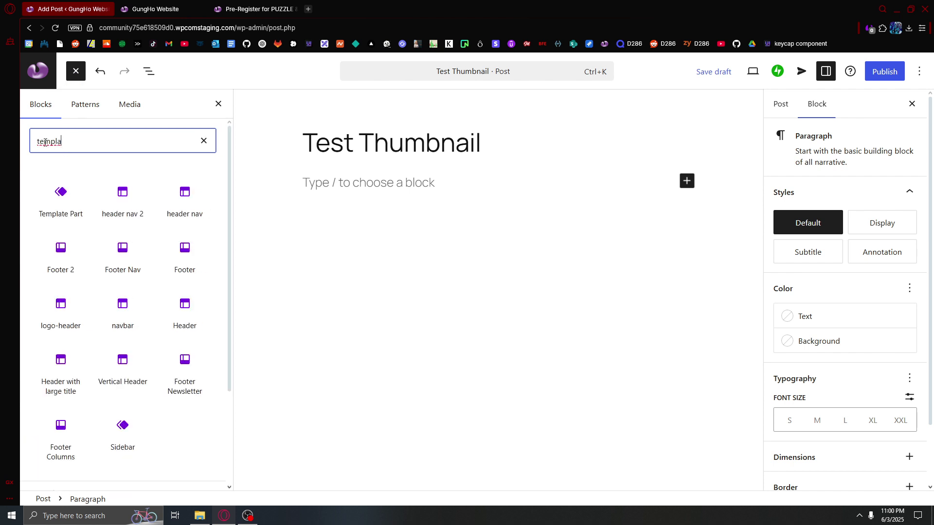
scroll(77, 195, down, 5)
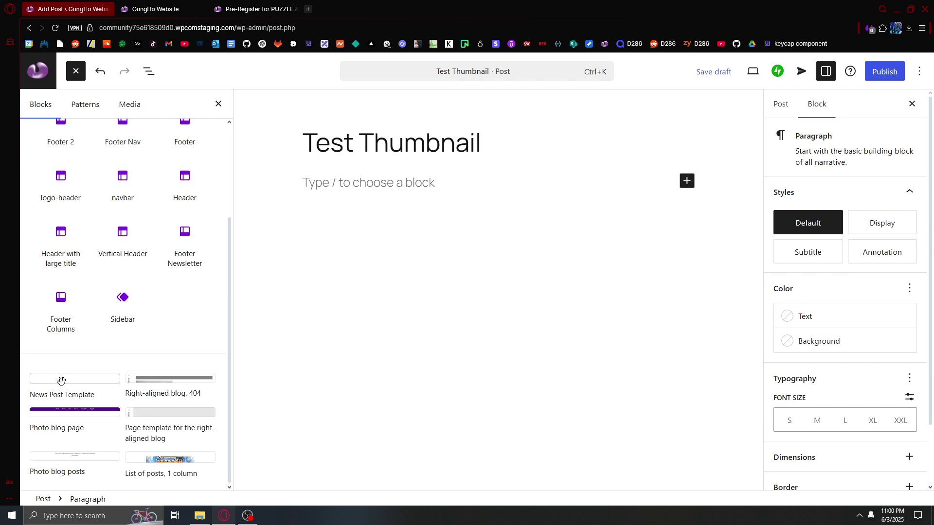
drag(60, 379, 418, 190)
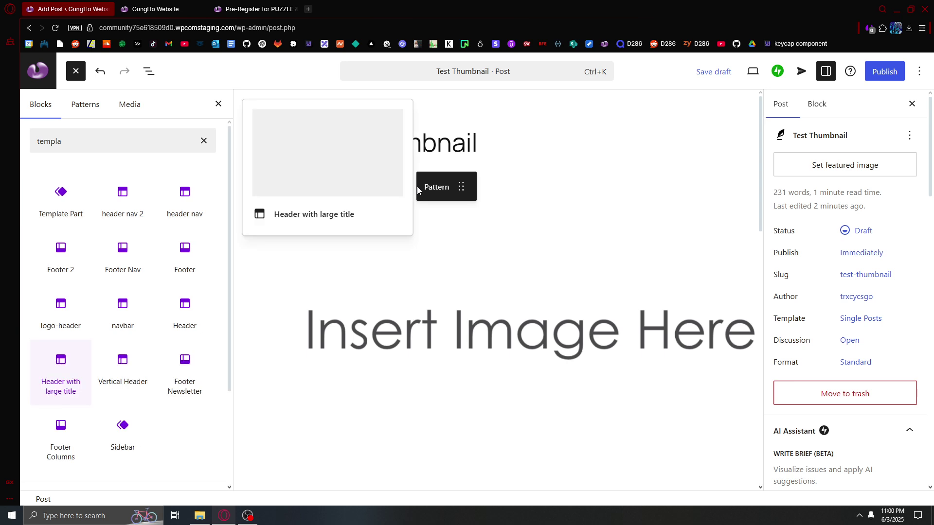
click(427, 280)
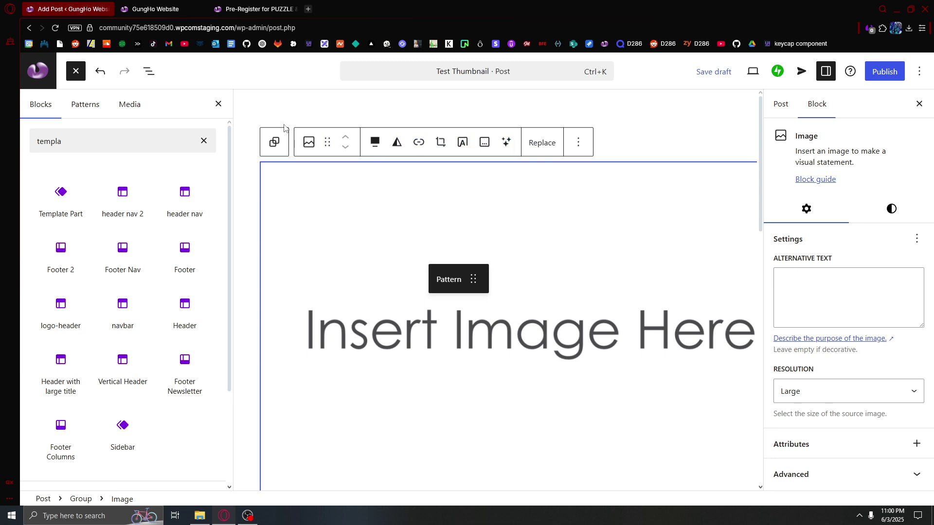
click(219, 104)
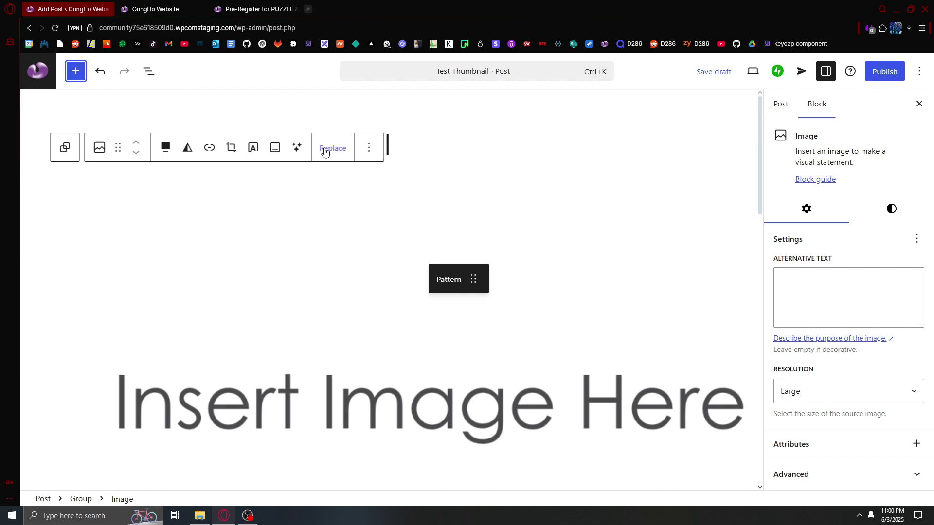
Toggle the placeholder image's full-width alignment off and back on.
click(168, 147)
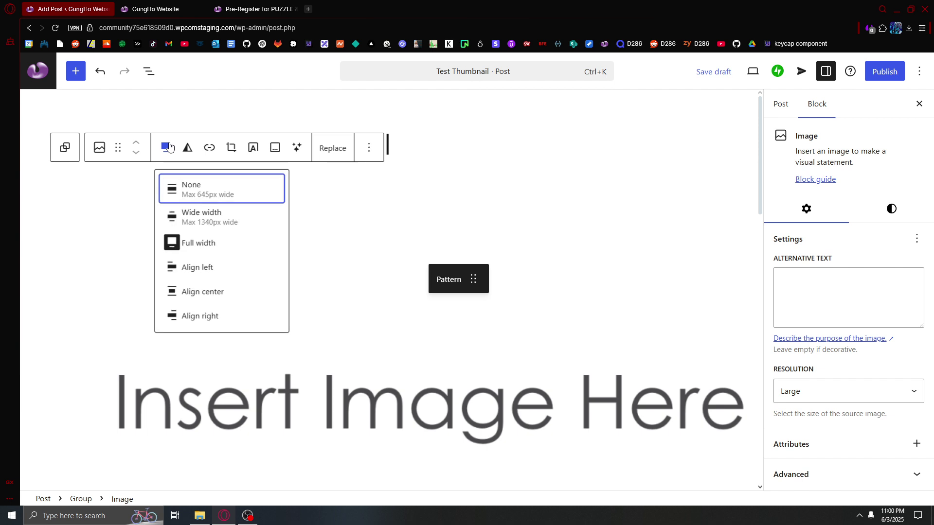
click(192, 247)
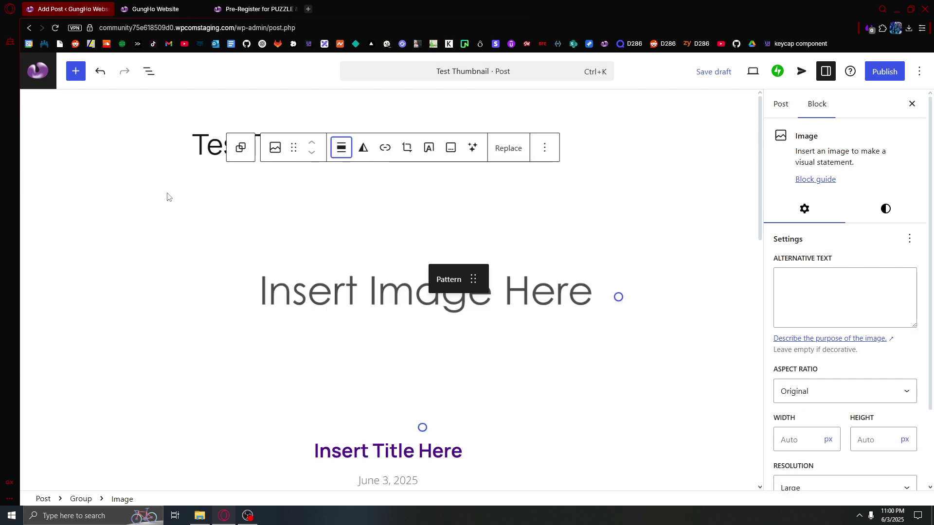
click(346, 144)
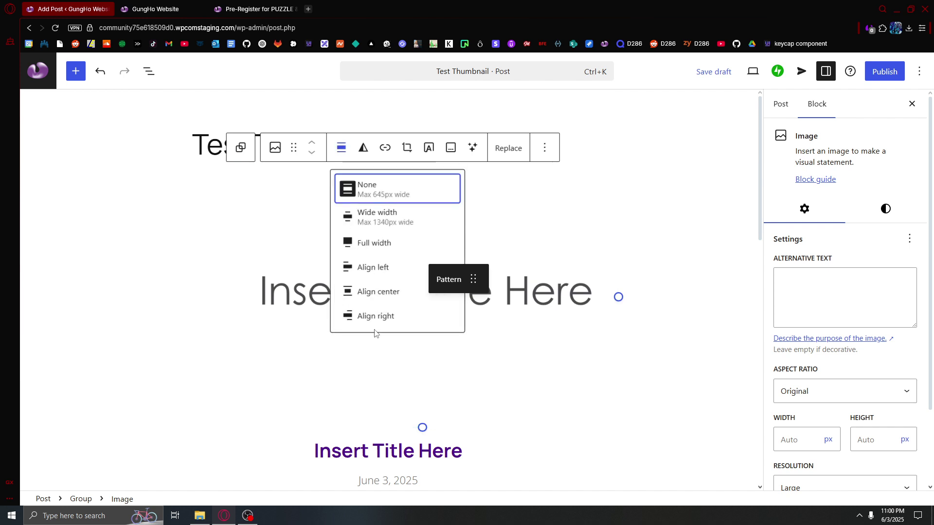
click(382, 244)
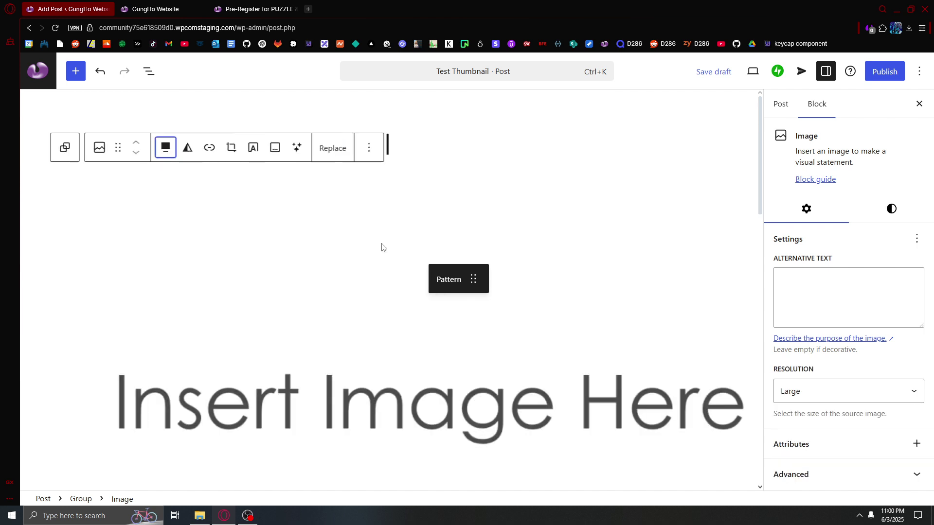
Set the group containing the placeholder image to full-width alignment and select the image inside it.
click(149, 71)
click(61, 131)
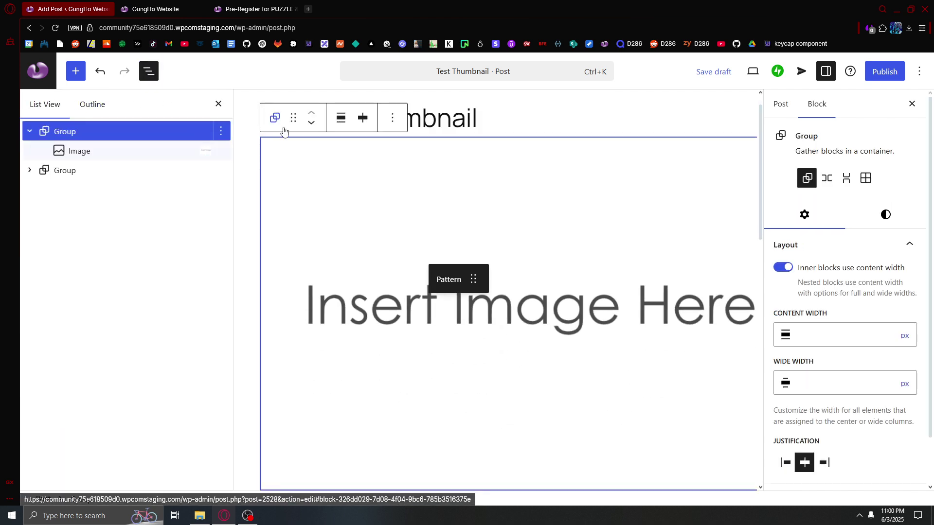
click(338, 119)
click(367, 216)
click(361, 211)
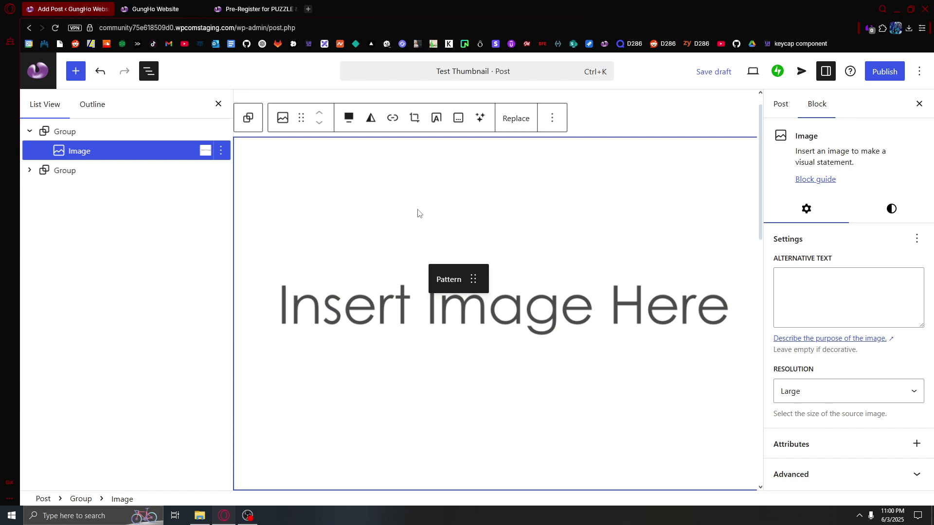
Replace the placeholder header image with lunarbanner.png from the media library.
click(513, 120)
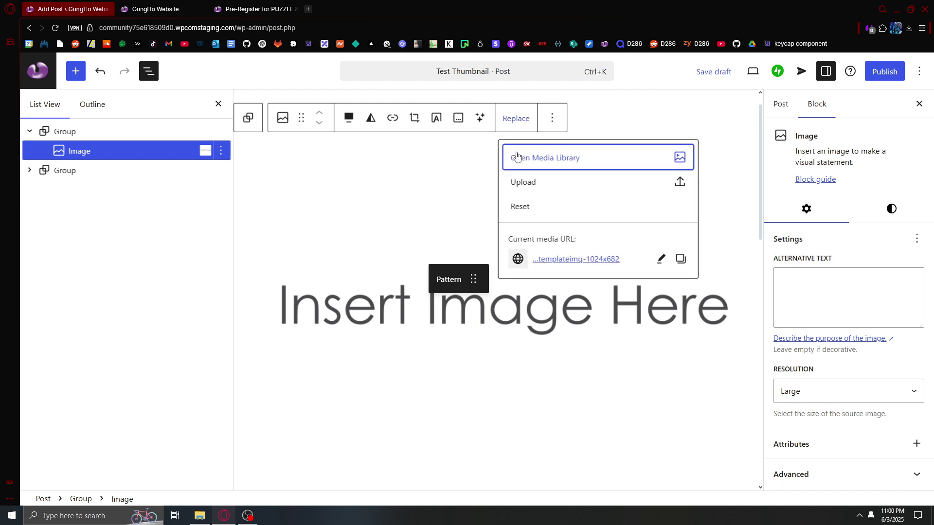
click(519, 157)
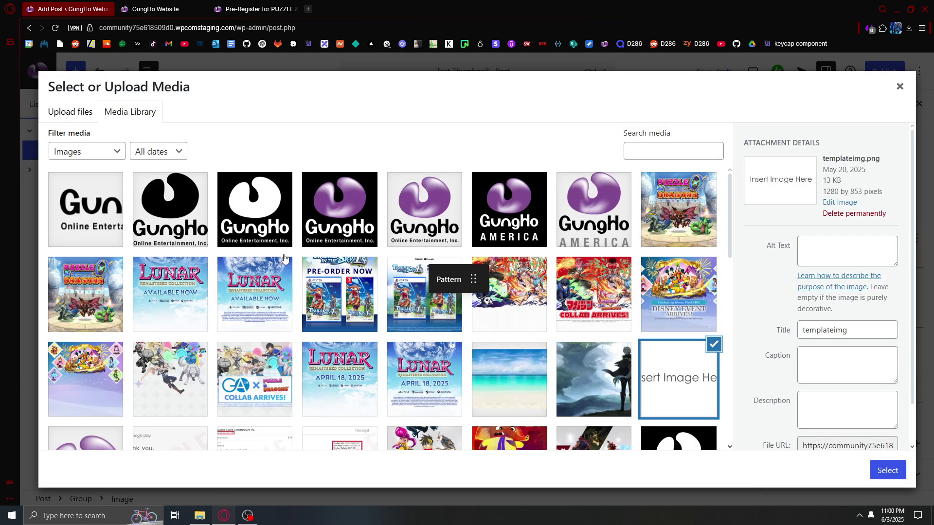
scroll(292, 272, down, 2)
scroll(248, 214, up, 1)
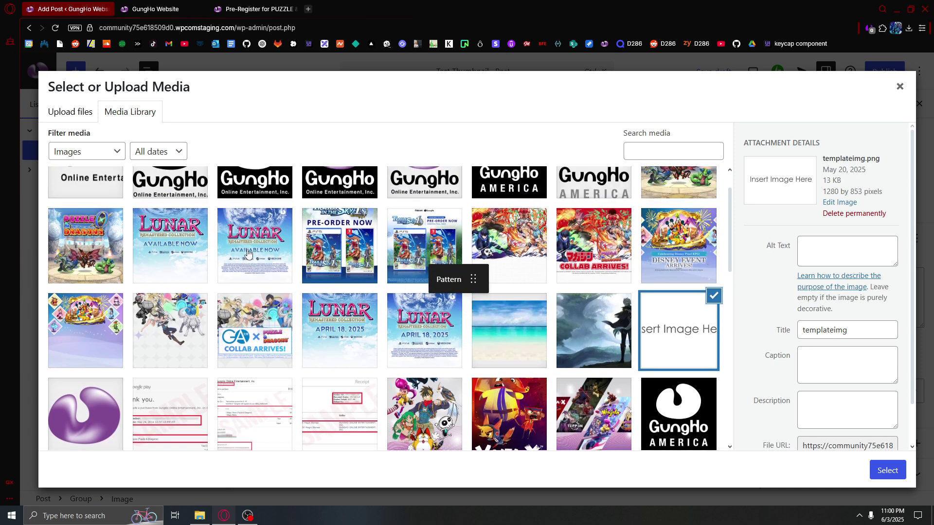
click(248, 251)
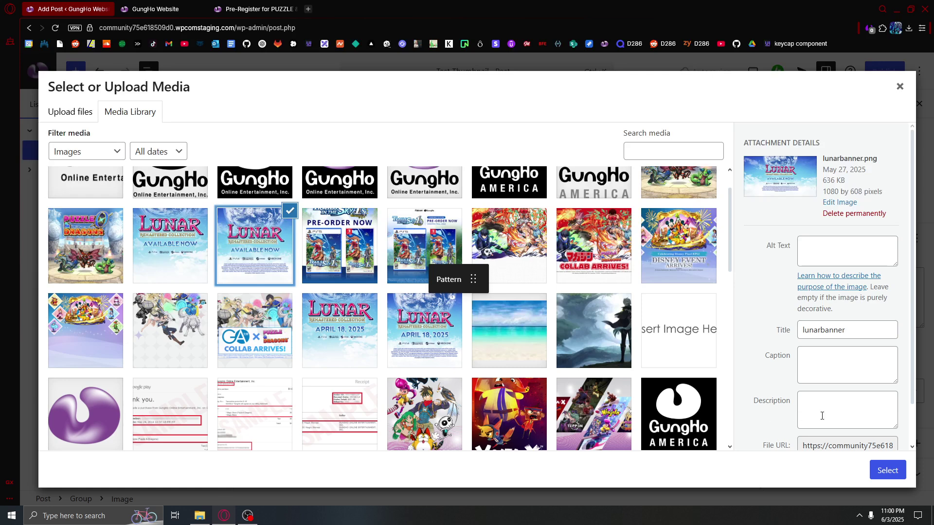
click(888, 471)
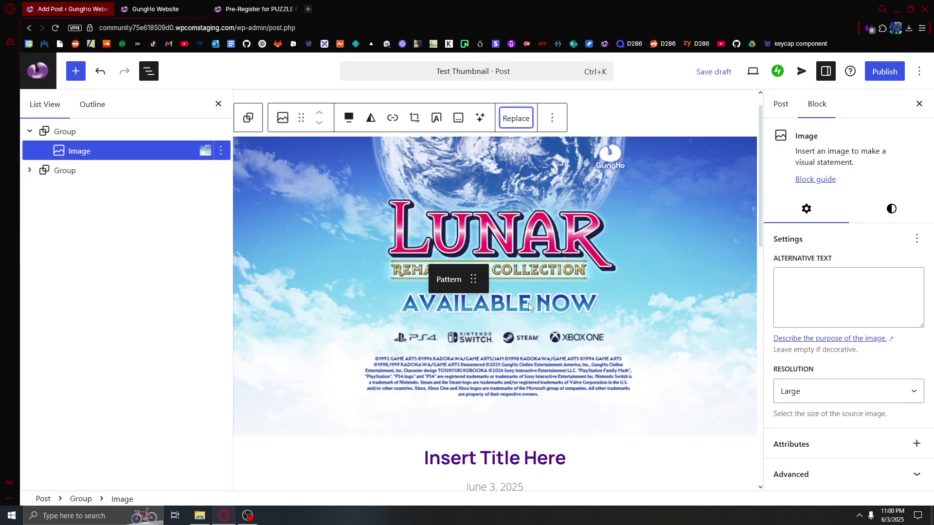
scroll(530, 304, up, 1)
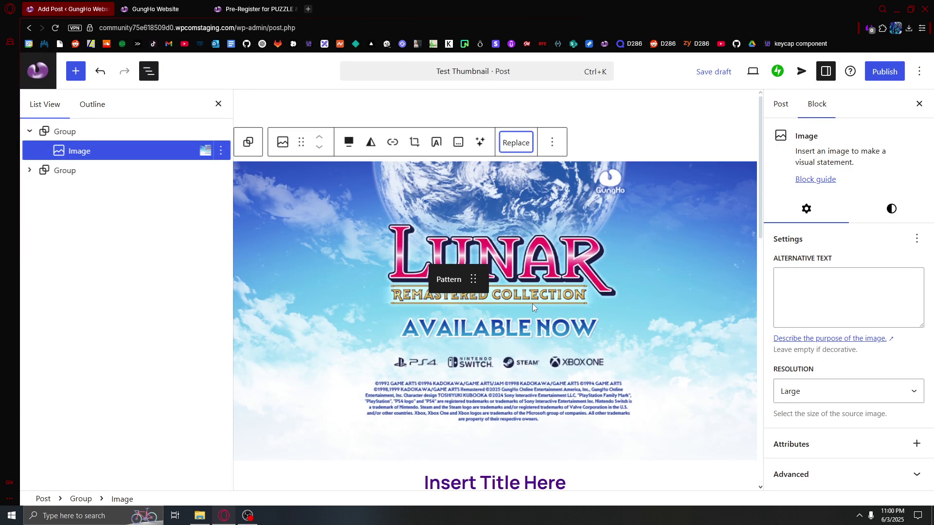
Set lunarthumb.png from the media library as the post's featured image.
click(781, 104)
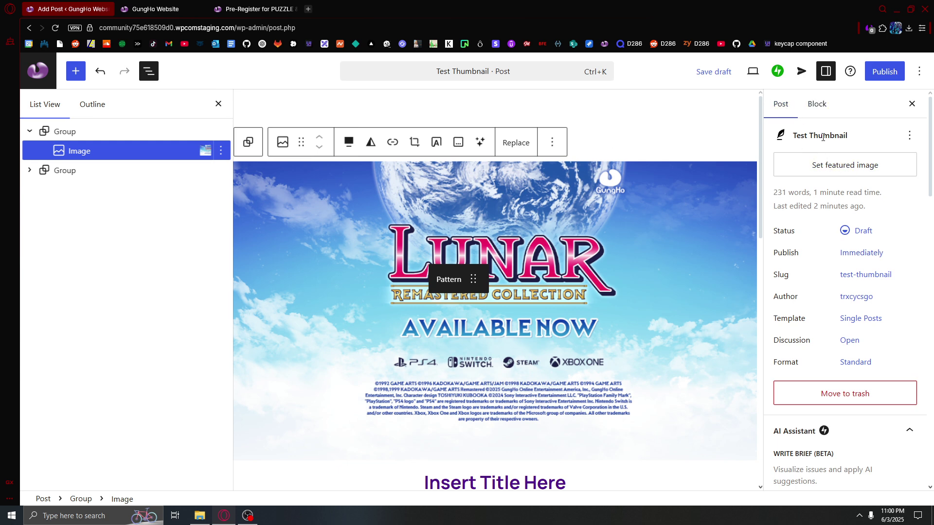
click(824, 168)
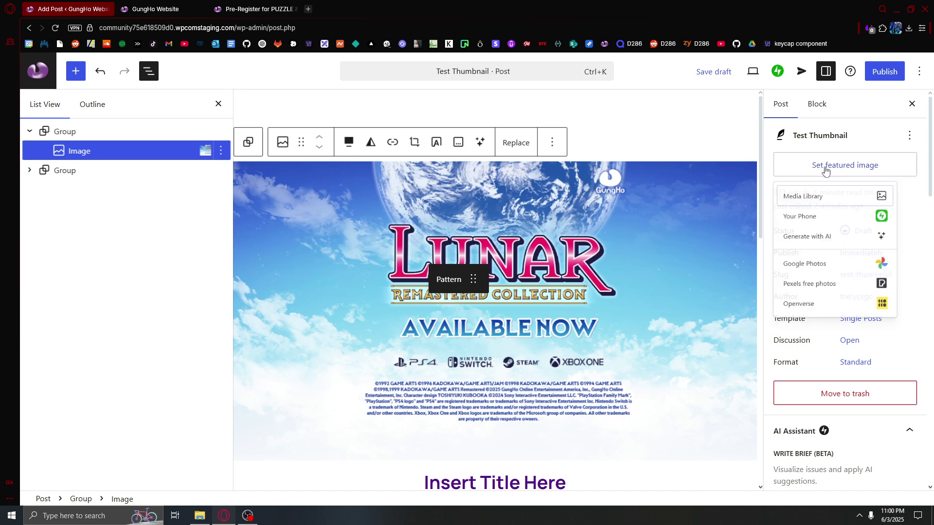
click(822, 205)
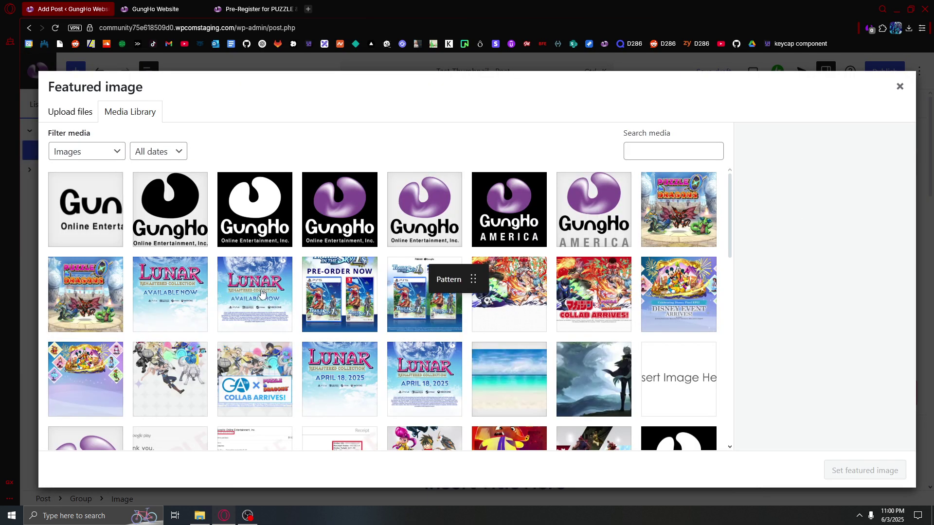
click(171, 296)
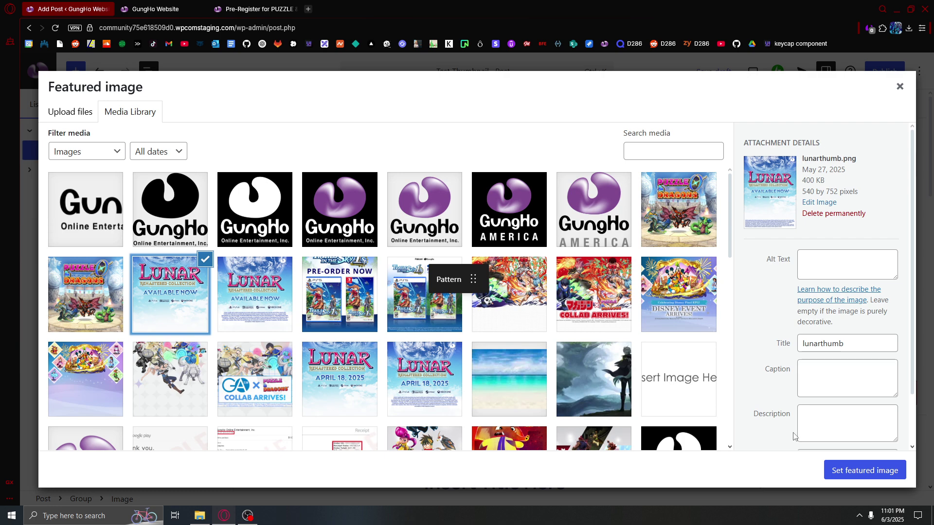
click(865, 471)
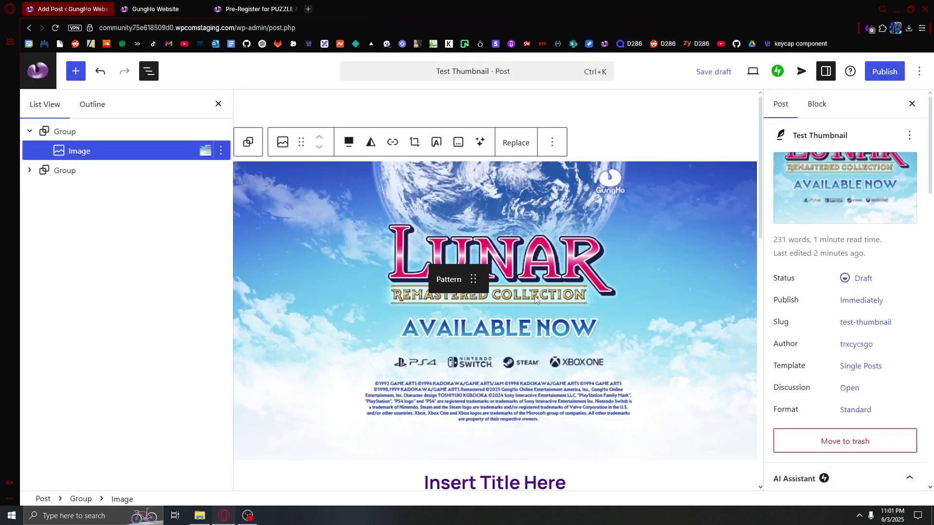
Look through the template's title heading, date, excerpt and guide text beneath the banner image.
scroll(576, 315, down, 4)
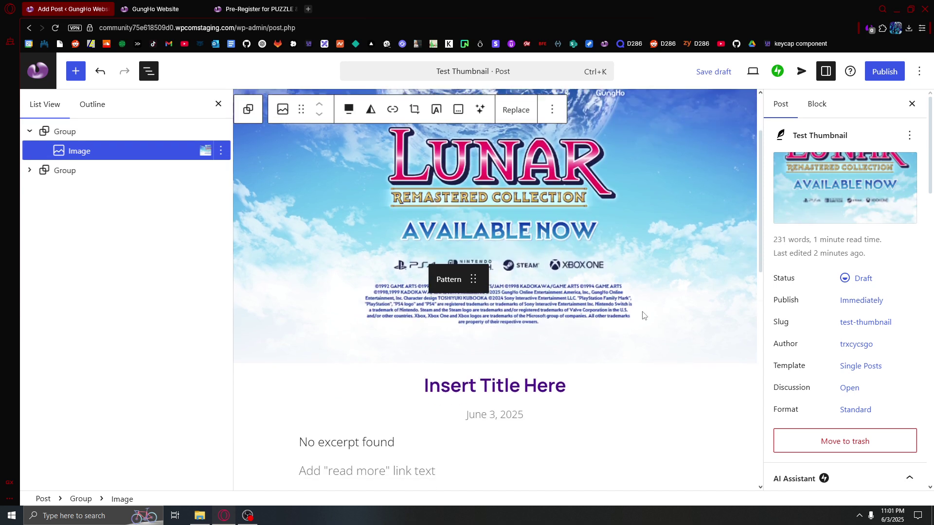
triple_click(537, 289)
click(564, 292)
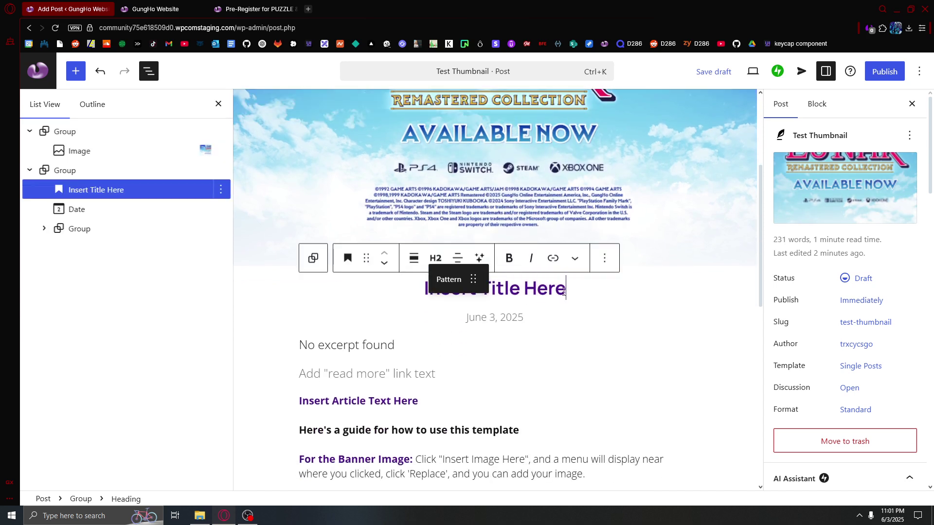
scroll(504, 157, up, 4)
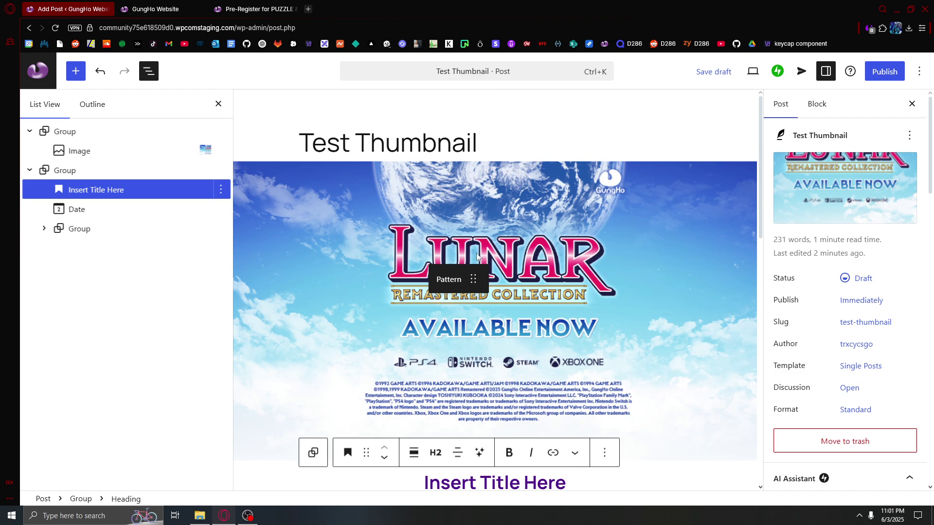
scroll(477, 253, down, 14)
scroll(446, 479, up, 15)
scroll(446, 431, down, 7)
scroll(486, 292, up, 2)
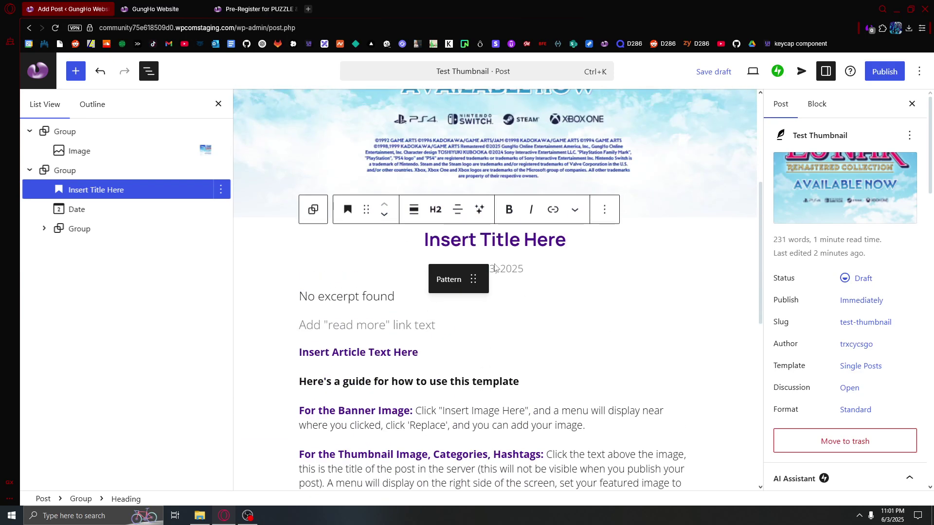
click(520, 275)
click(498, 288)
scroll(498, 288, down, 4)
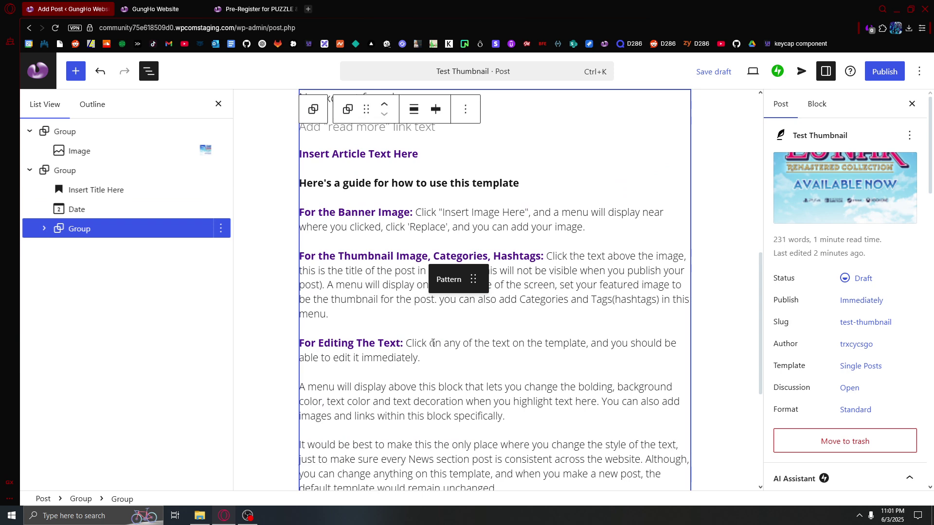
scroll(481, 272, up, 4)
Replace the "Insert Title Here" heading text with "Test post article title".
click(512, 235)
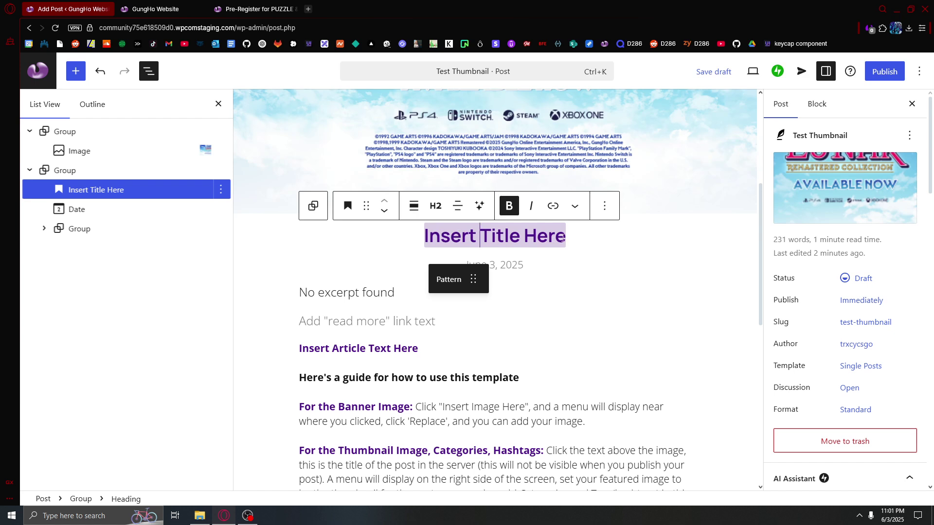
drag(562, 238, 421, 235)
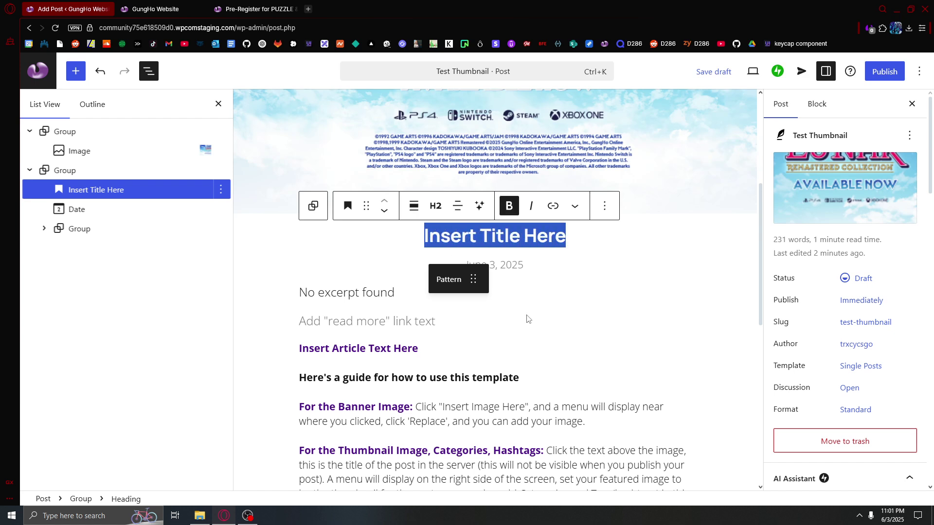
text(Test pos)
key(BackSpace)
key(BackSpace)
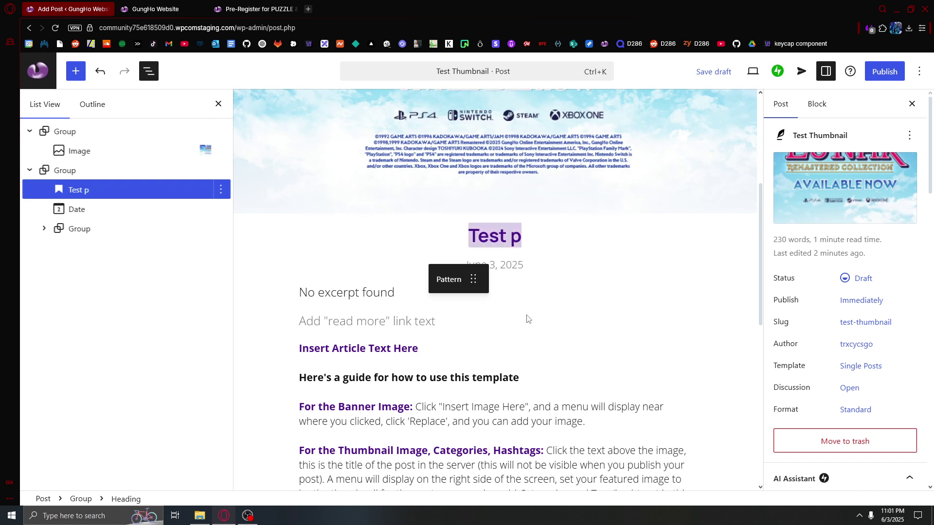
text(ost article t)
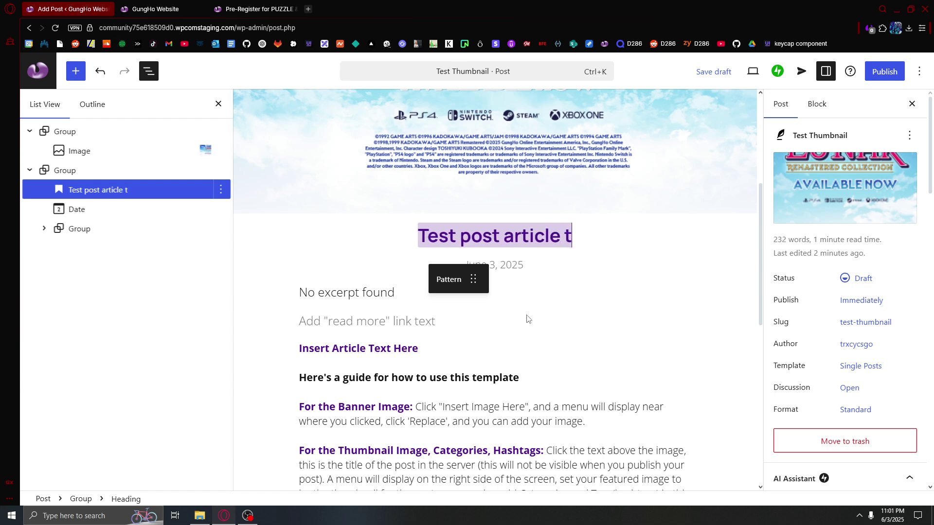
text(itle)
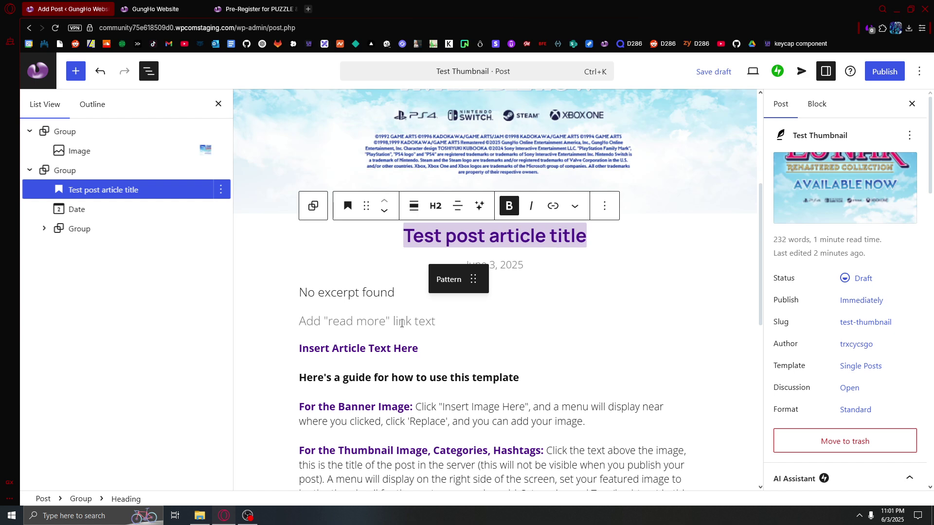
Enter "Heading sentence/" in the excerpt block below the date.
click(305, 297)
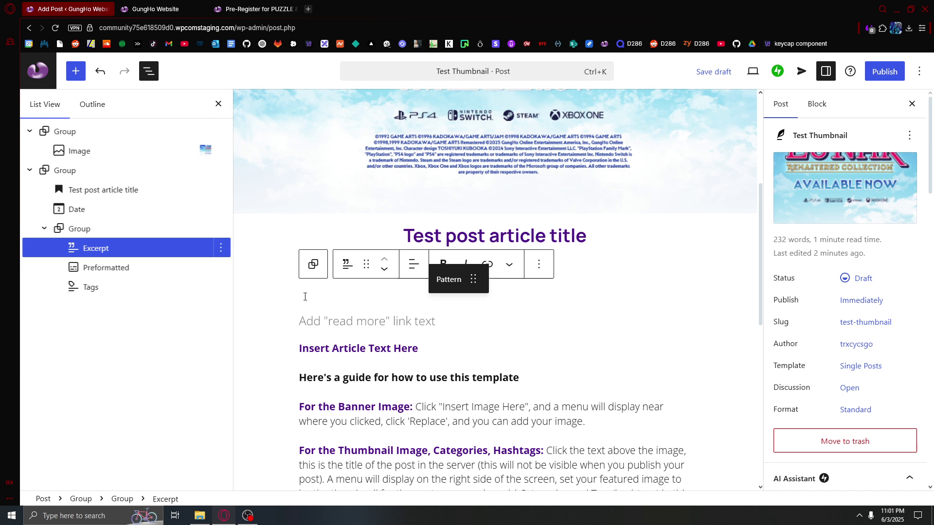
text(Heading se)
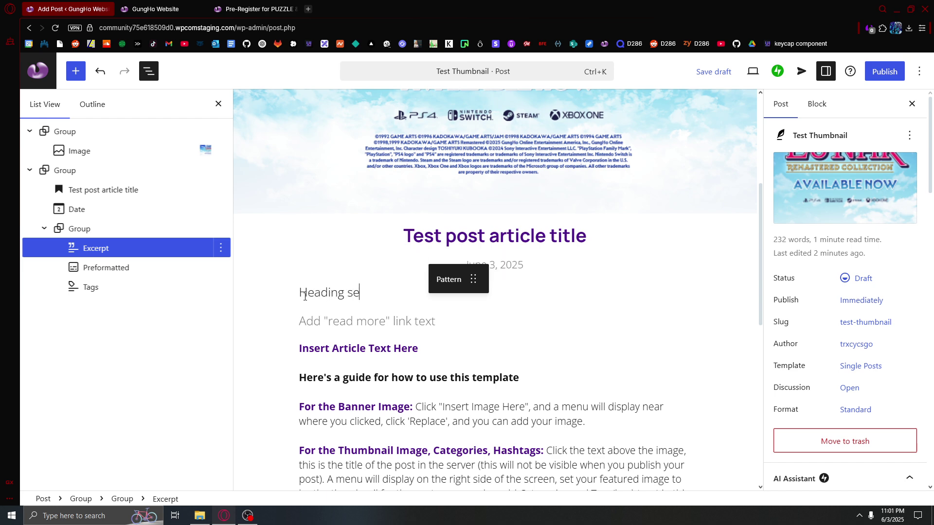
text(ntence)
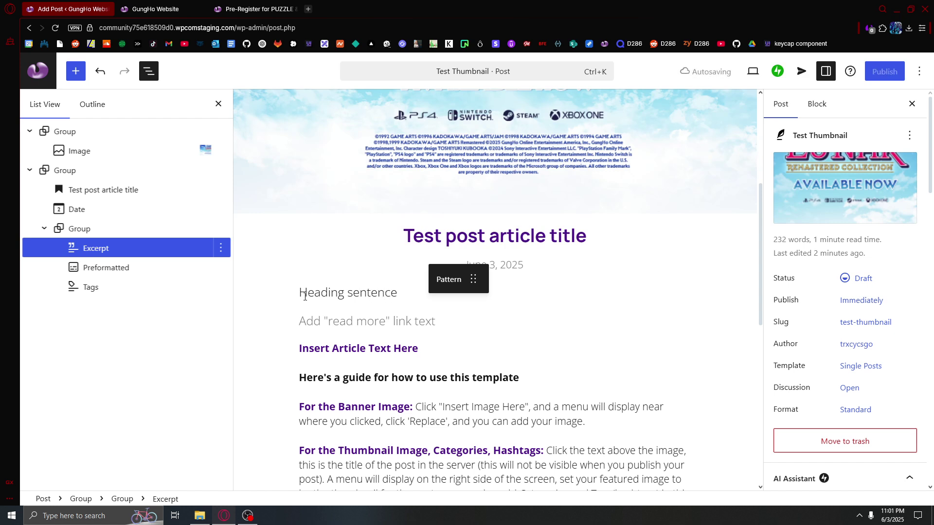
text(/)
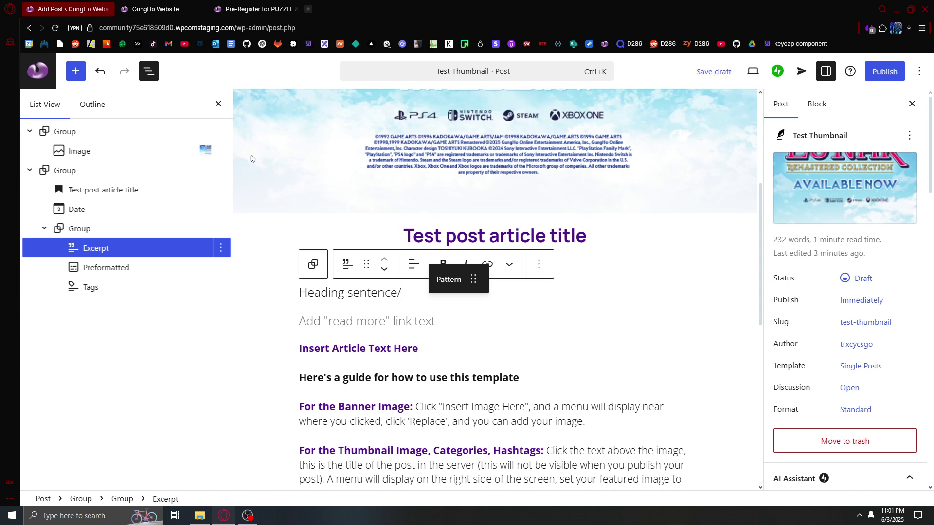
On the website's Latest Updates, open the PUZZLE & DRAGONS 0 article, examine its introductory sentence and return to the post editor.
click(150, 8)
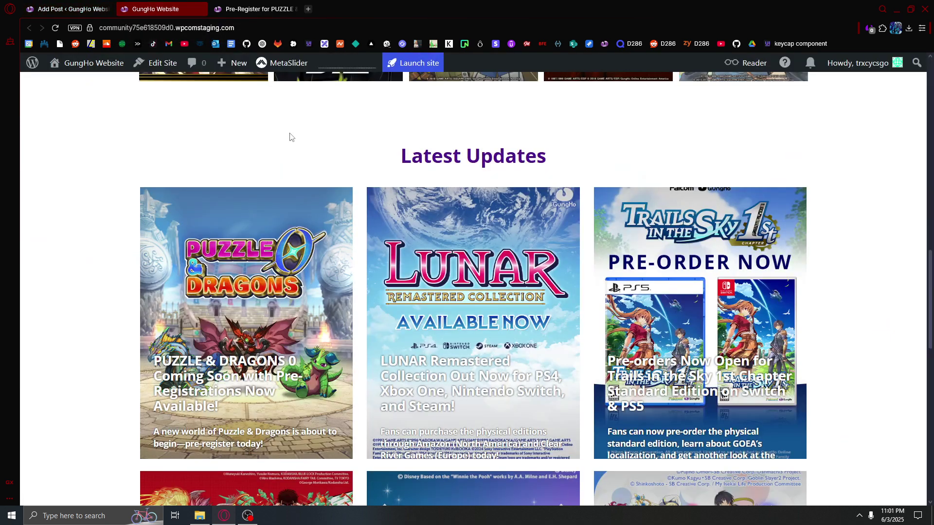
scroll(187, 291, down, 3)
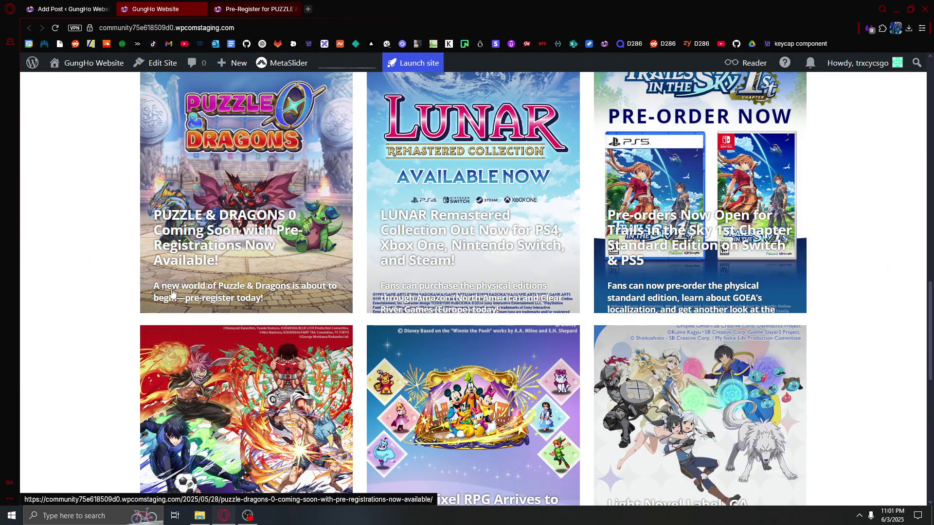
click(257, 214)
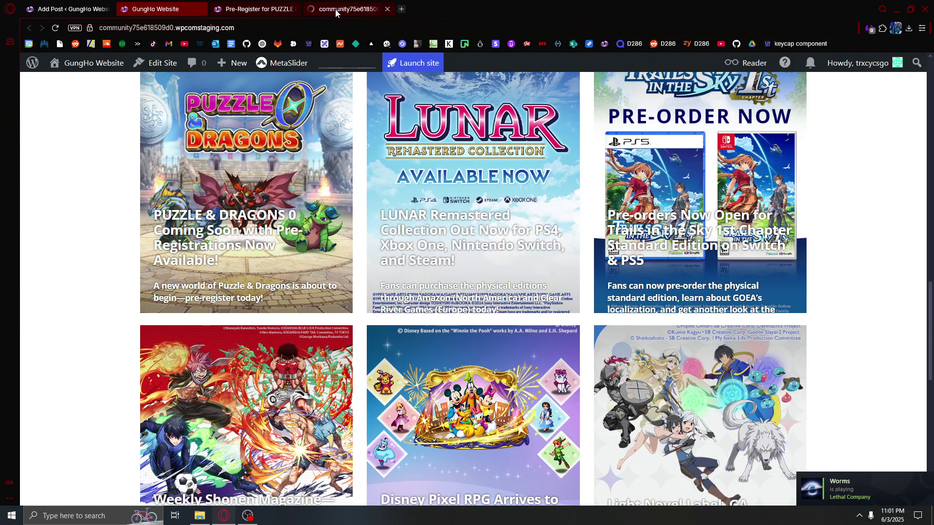
scroll(371, 249, down, 5)
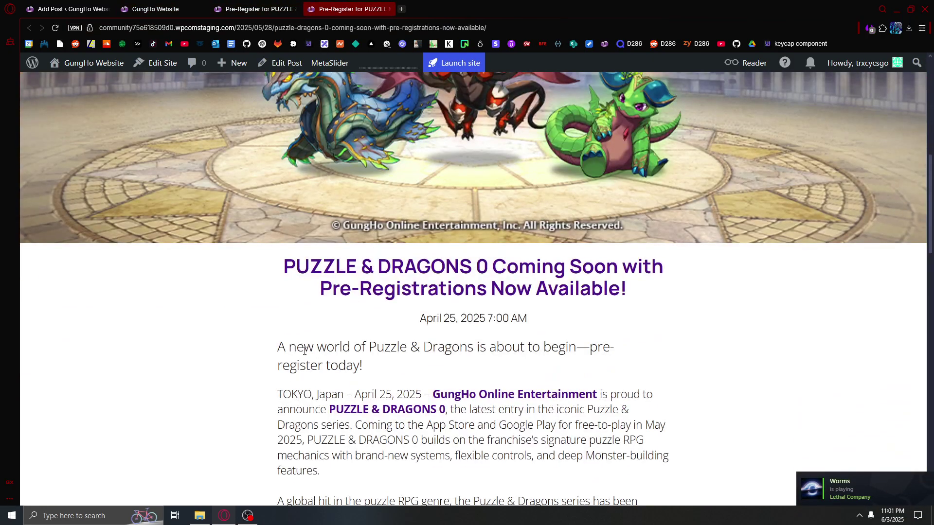
drag(277, 350, 367, 369)
click(270, 10)
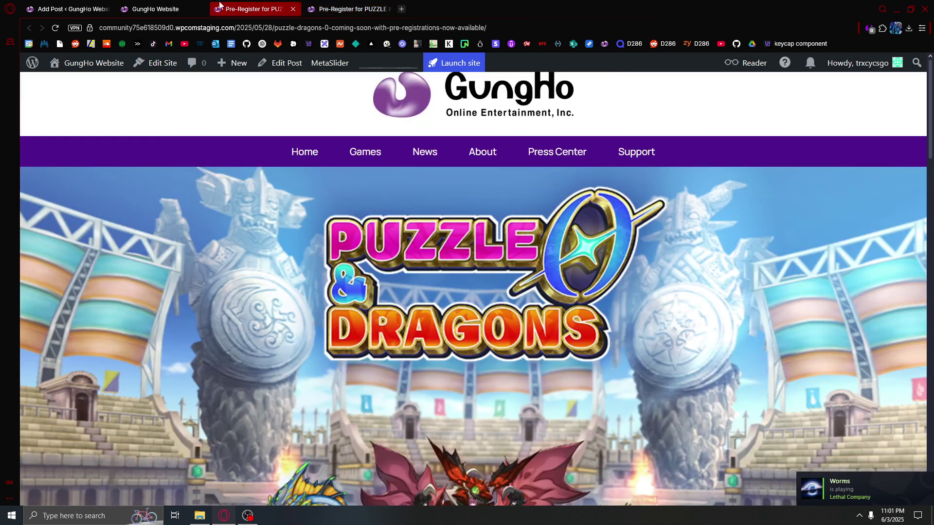
click(154, 9)
click(68, 9)
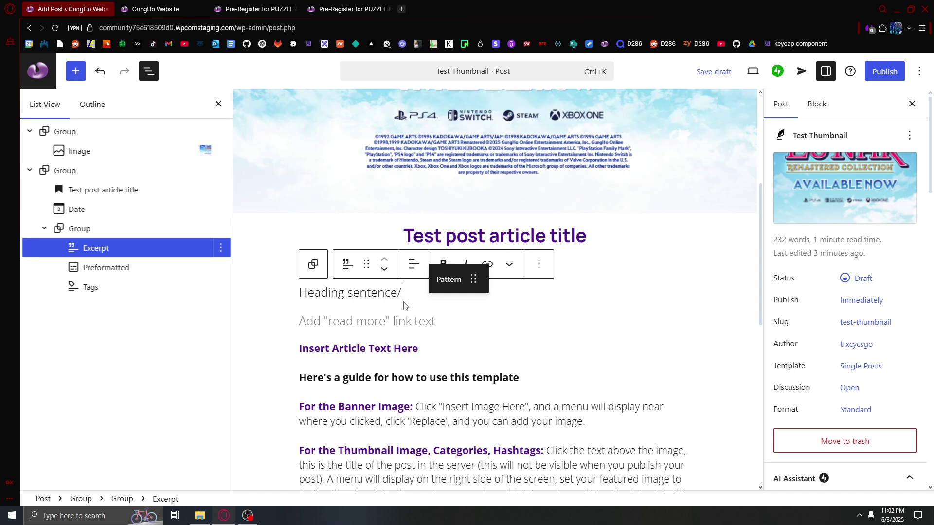
Complete the excerpt so it reads "Heading sentence/thumbnail description".
text(d)
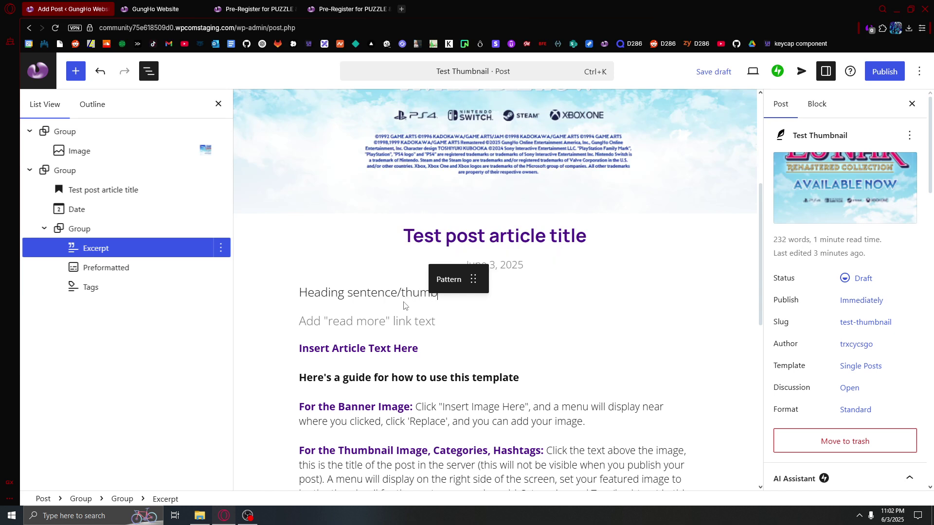
text(escriptiono)
key(BackSpace)
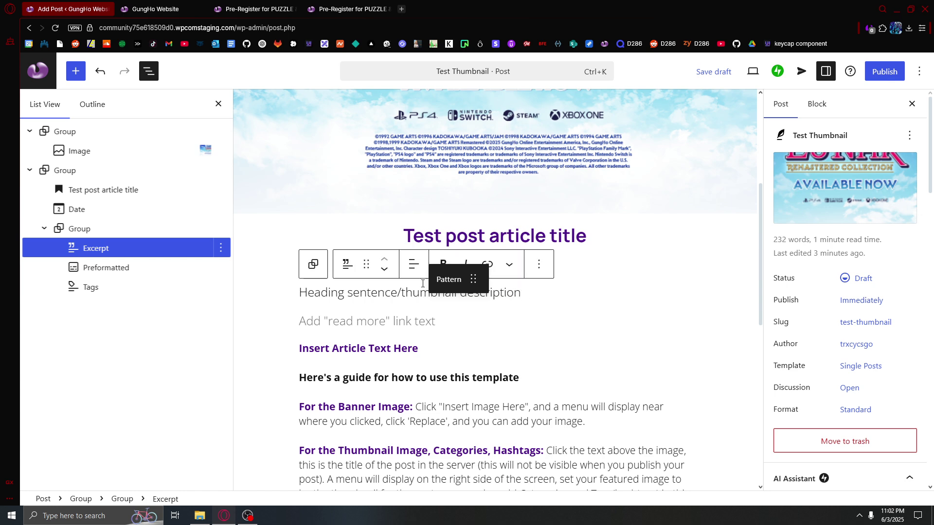
scroll(351, 204, down, 4)
click(328, 167)
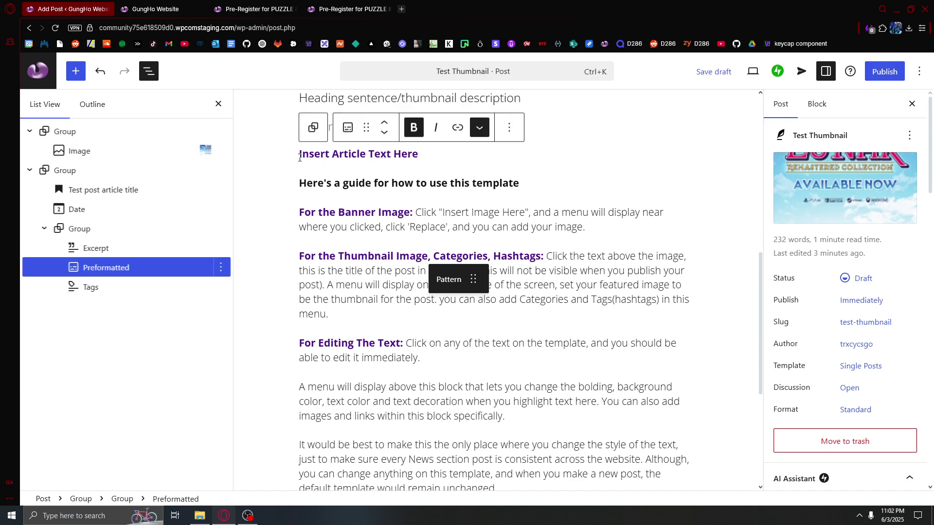
drag(300, 157, 380, 257)
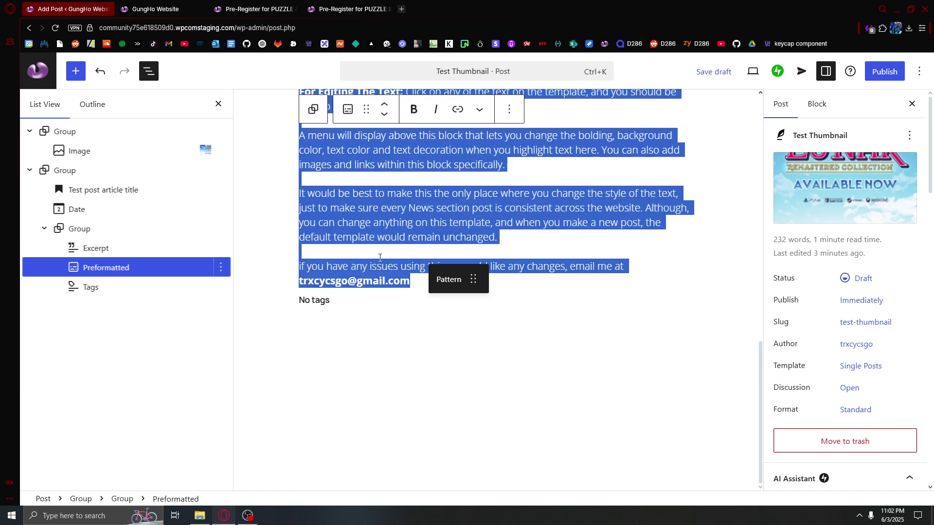
scroll(377, 260, up, 6)
click(370, 267)
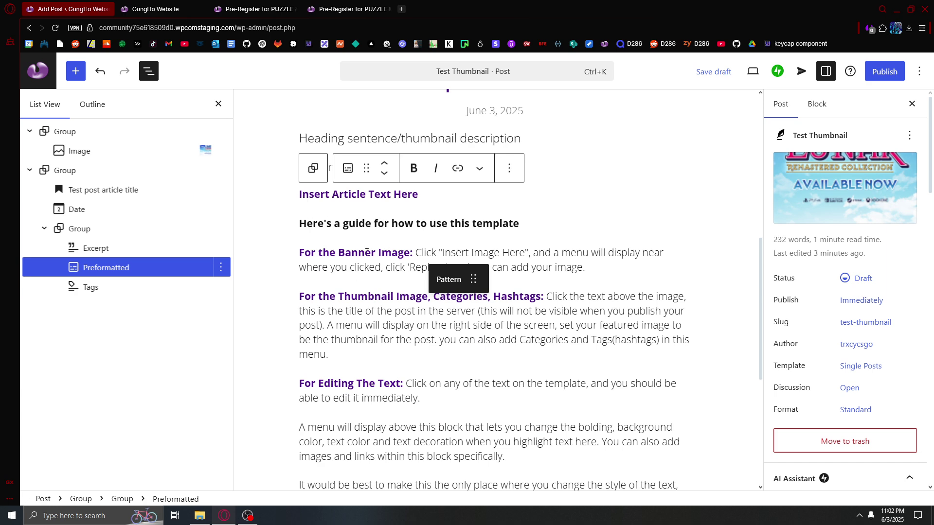
Bold the 'e: Click "Insert Im' portion of the "For the Banner Image" paragraph and color it pale pink.
drag(402, 252, 493, 253)
click(413, 168)
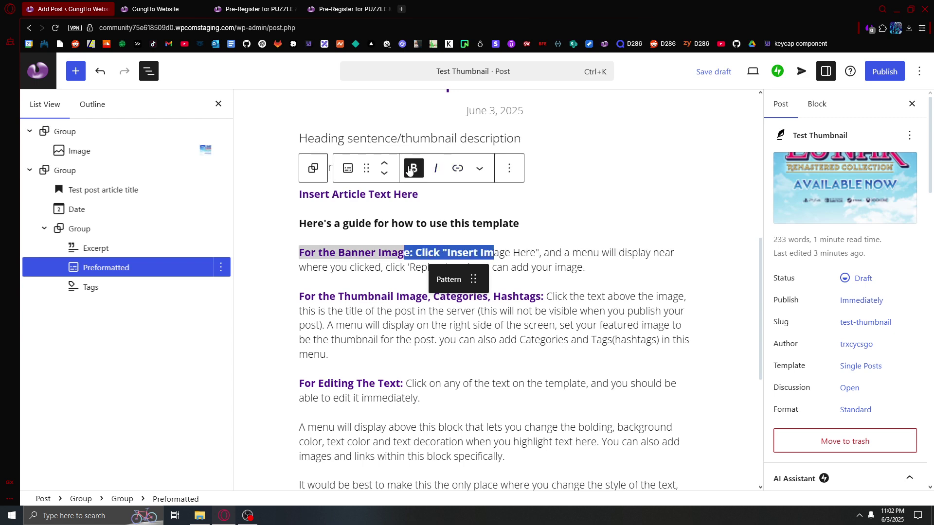
click(480, 169)
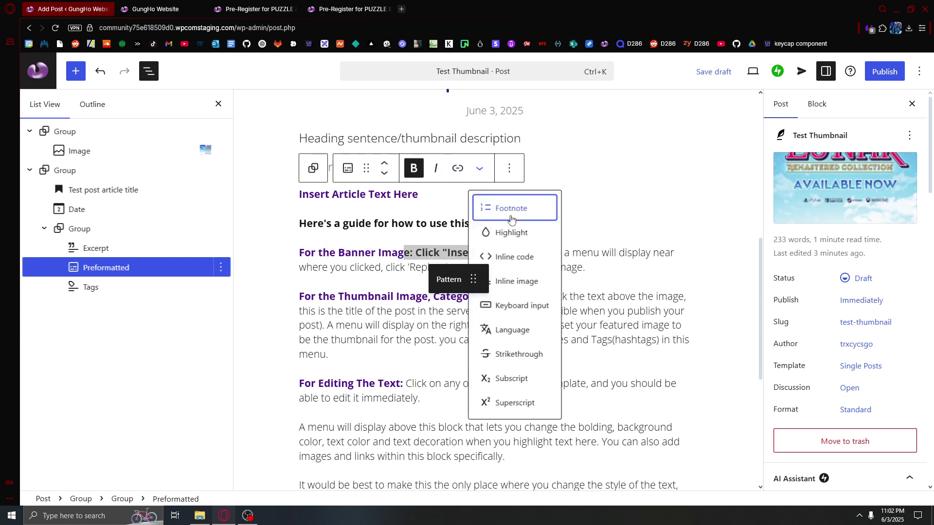
click(507, 233)
click(390, 390)
click(526, 364)
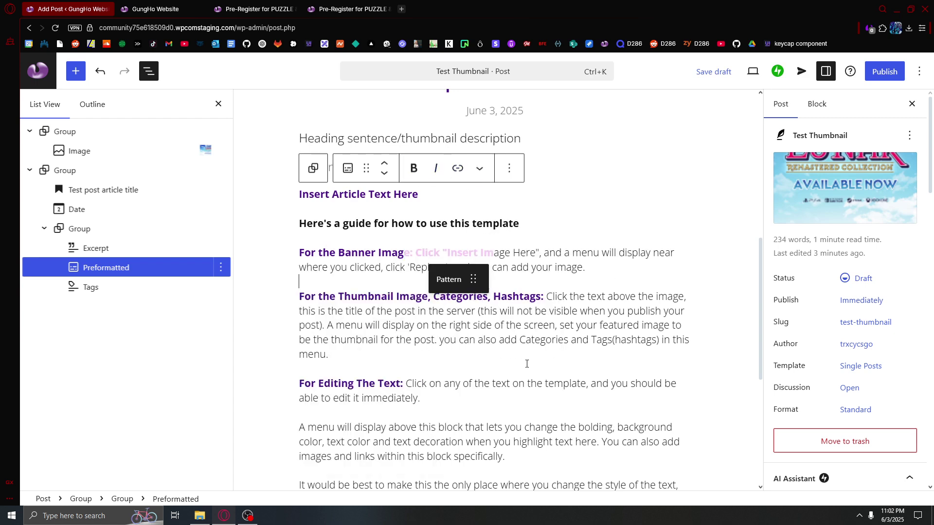
drag(513, 252, 533, 265)
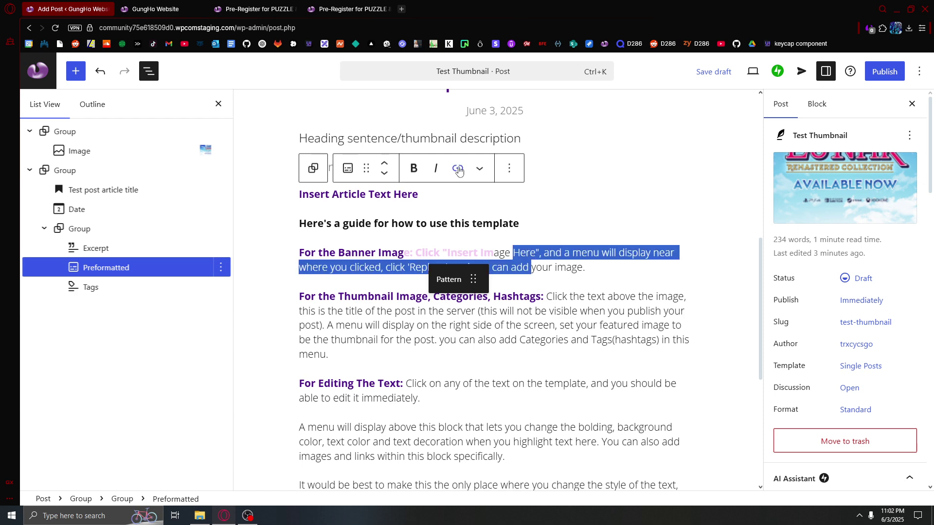
click(480, 169)
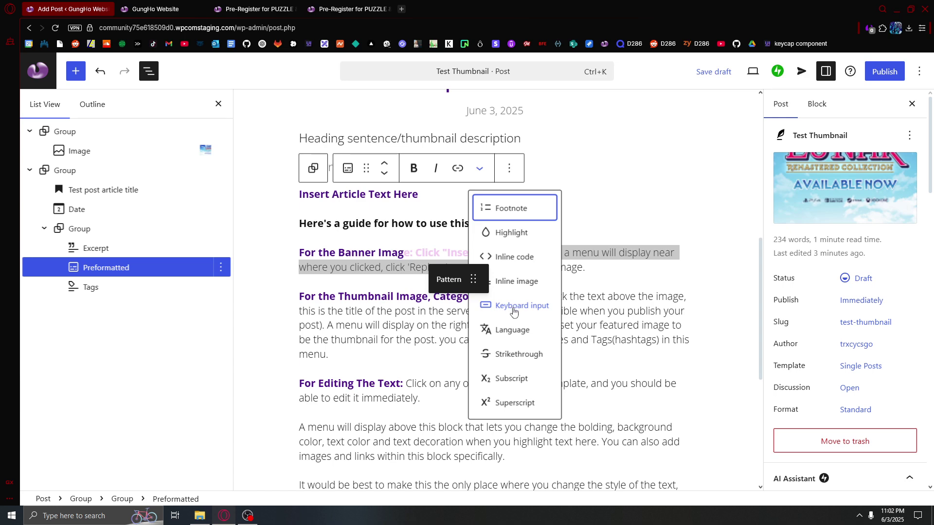
click(606, 198)
Examine the remaining guide text in the article block and the post's category and tag settings.
scroll(457, 304, down, 5)
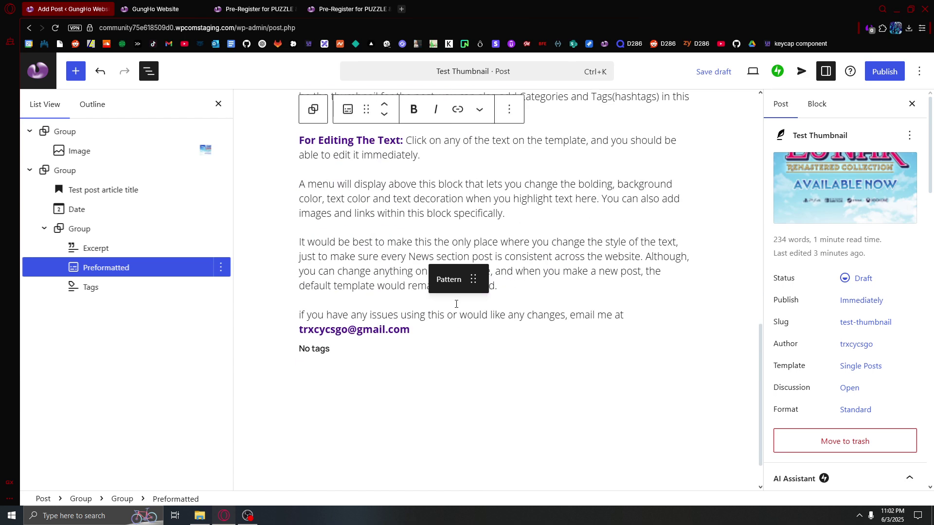
scroll(457, 304, up, 5)
scroll(363, 337, down, 4)
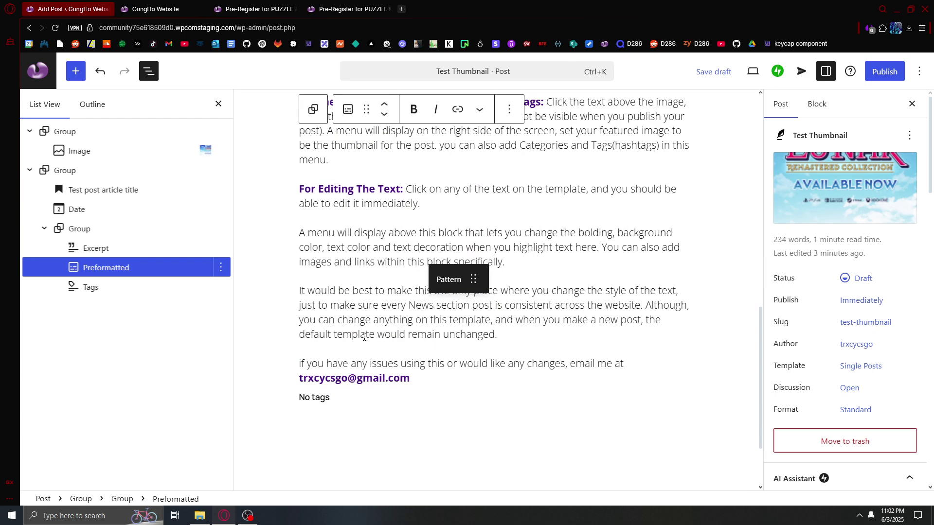
scroll(364, 337, down, 1)
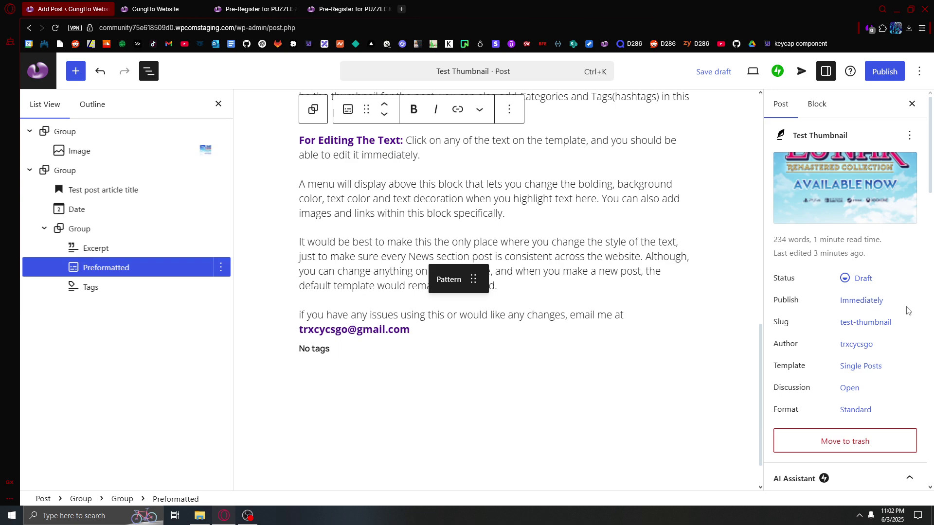
scroll(908, 310, down, 7)
scroll(548, 277, up, 8)
scroll(548, 277, down, 2)
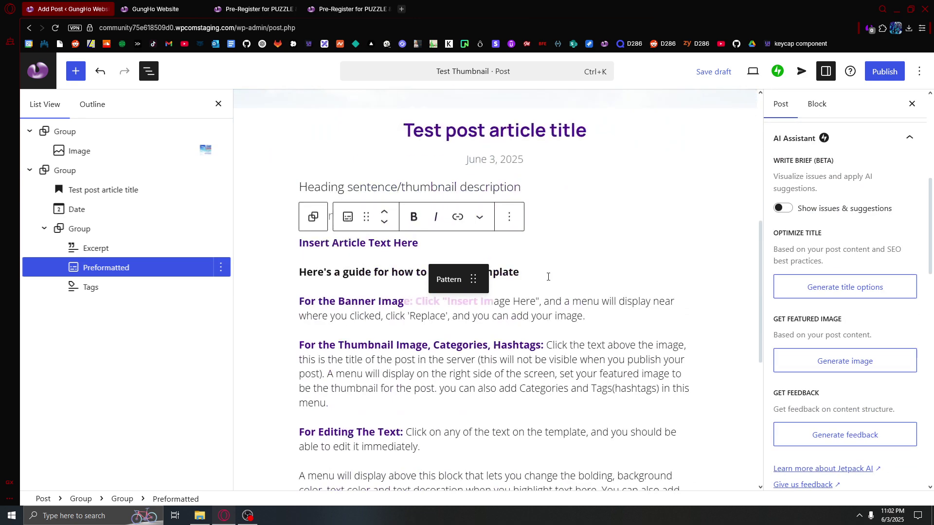
scroll(891, 282, down, 10)
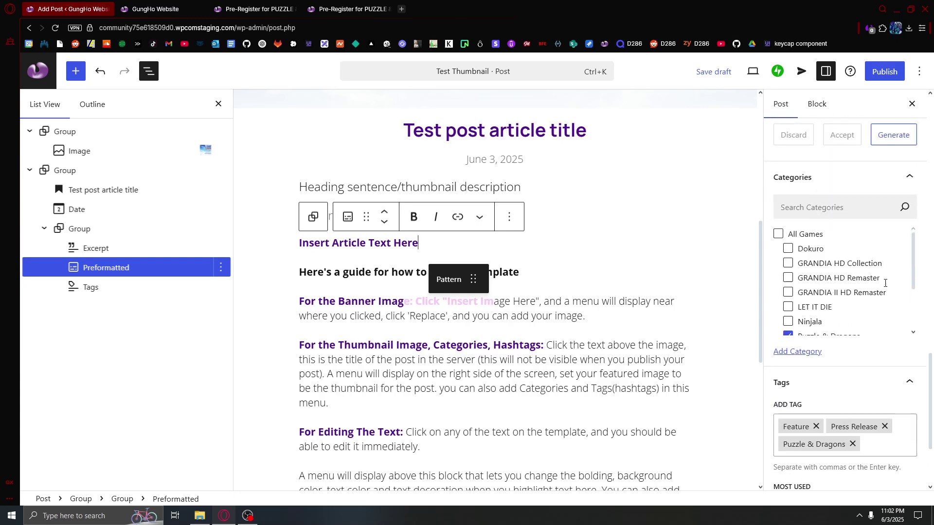
scroll(886, 283, down, 5)
scroll(822, 350, up, 3)
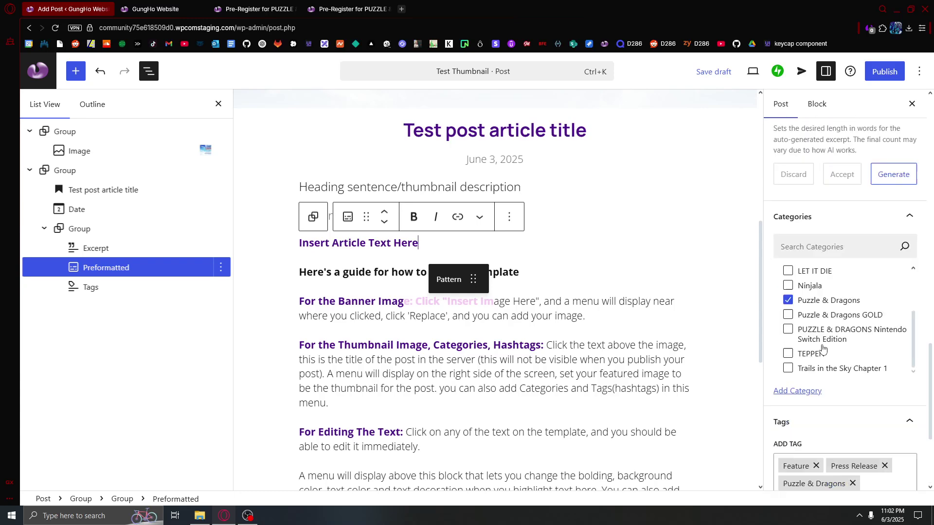
scroll(827, 340, up, 15)
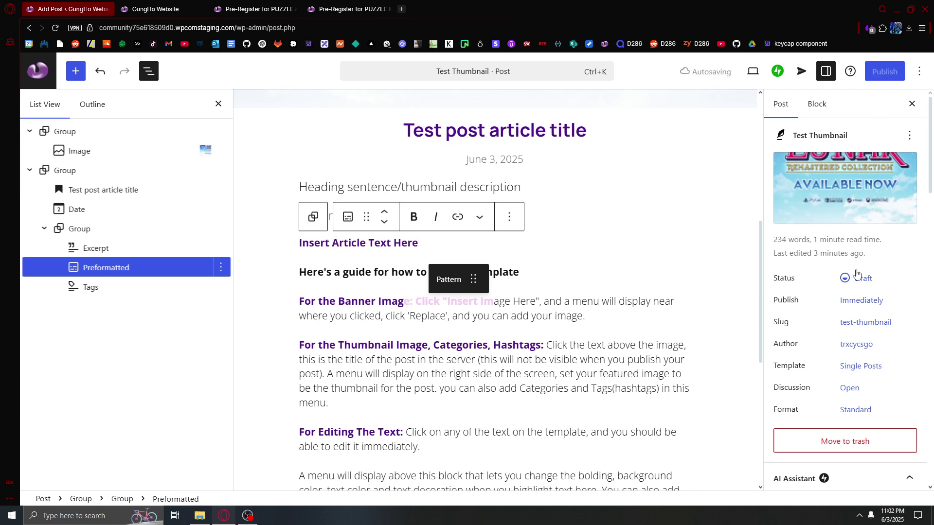
Open the post's publish schedule, examine its time and date options, and close it without changing the schedule.
click(863, 305)
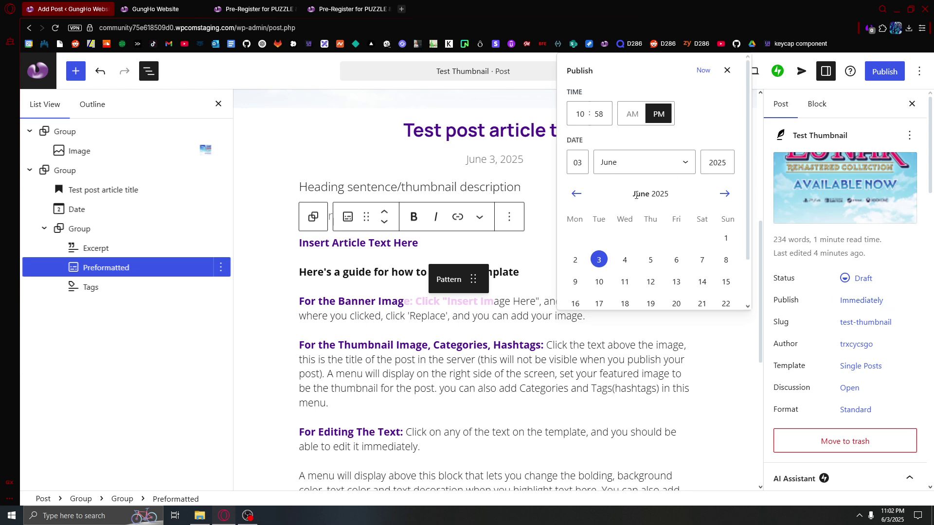
scroll(636, 194, down, 1)
scroll(633, 204, up, 1)
scroll(586, 136, down, 1)
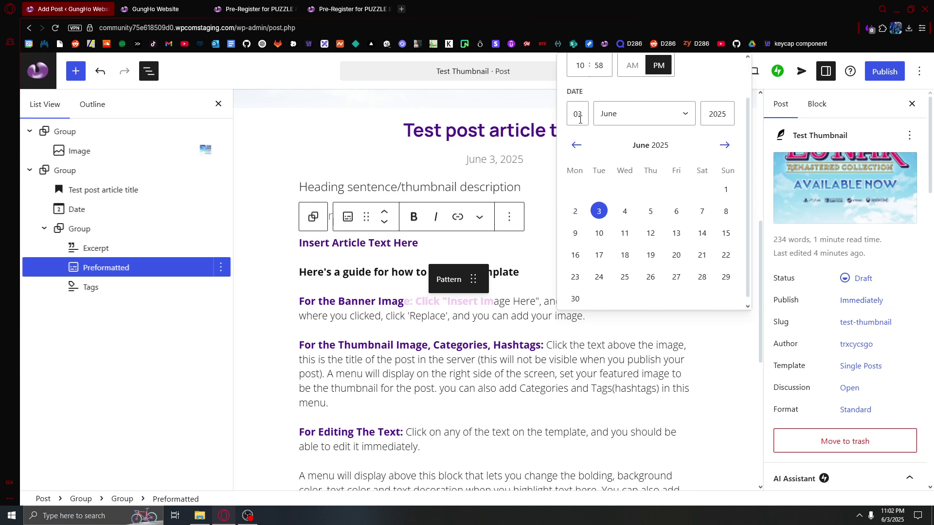
click(714, 114)
click(728, 373)
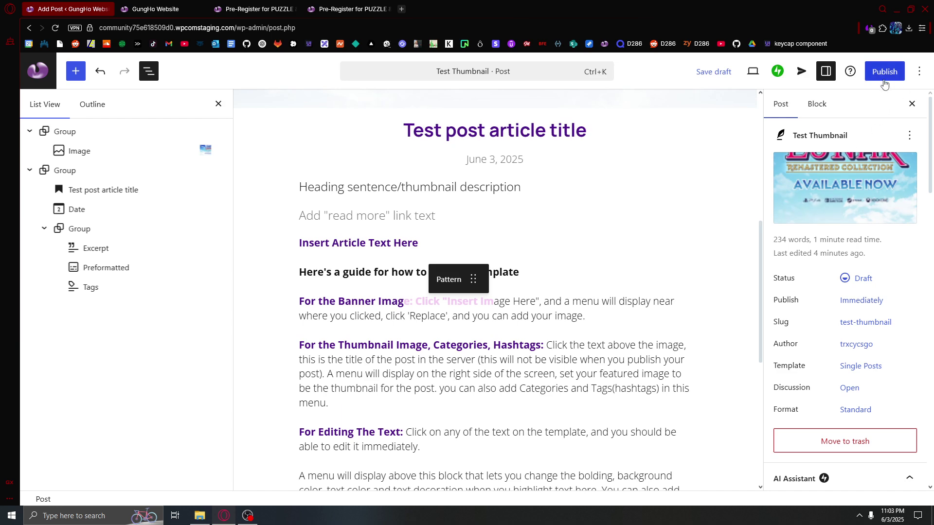
Publish the post immediately with public visibility after reviewing the pre-publish and SEO metadata settings.
scroll(739, 261, down, 3)
scroll(864, 292, down, 7)
scroll(863, 292, up, 7)
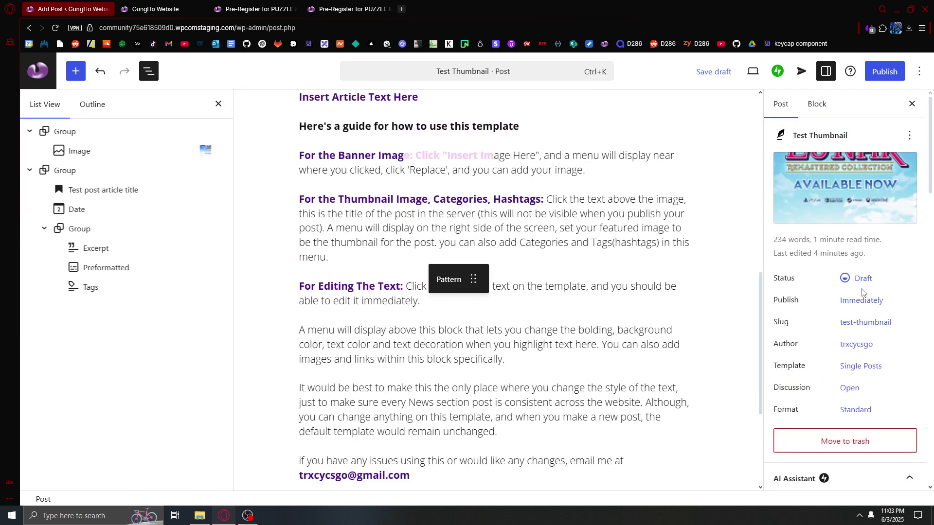
click(888, 73)
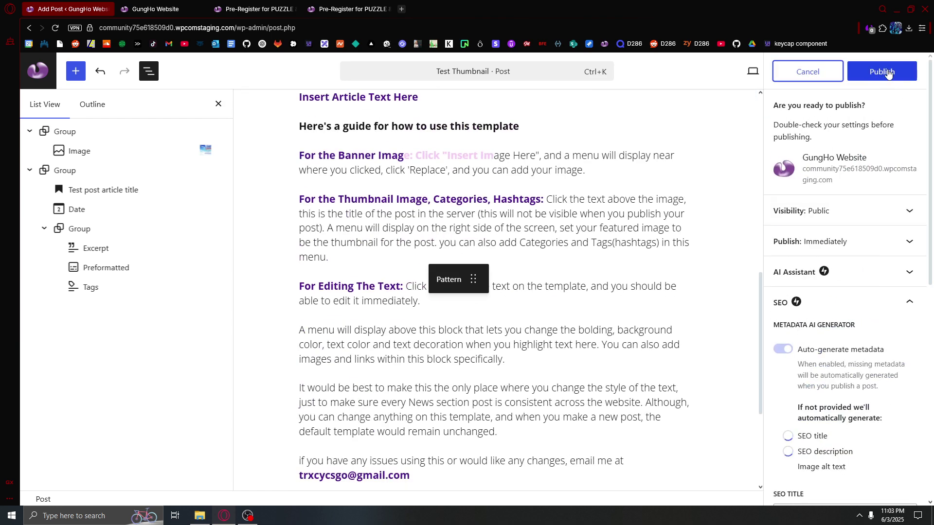
scroll(784, 224, down, 2)
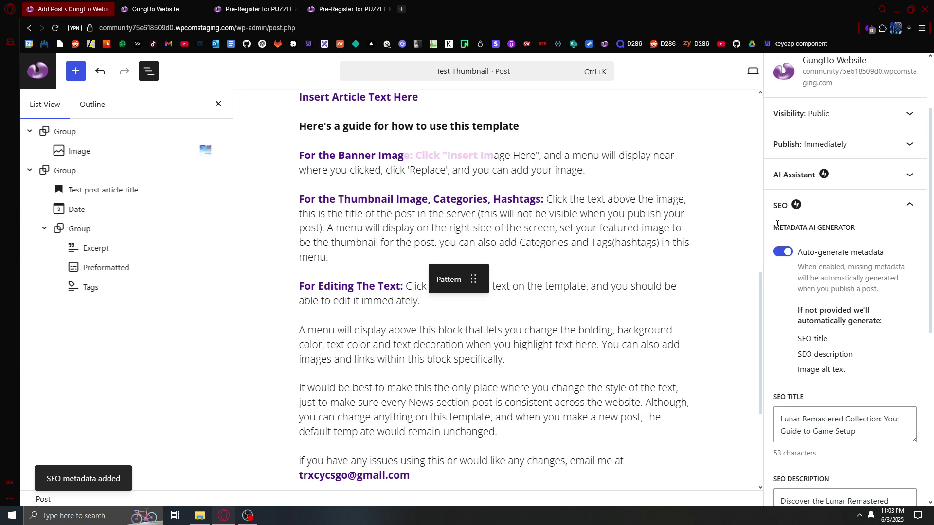
scroll(778, 204, up, 2)
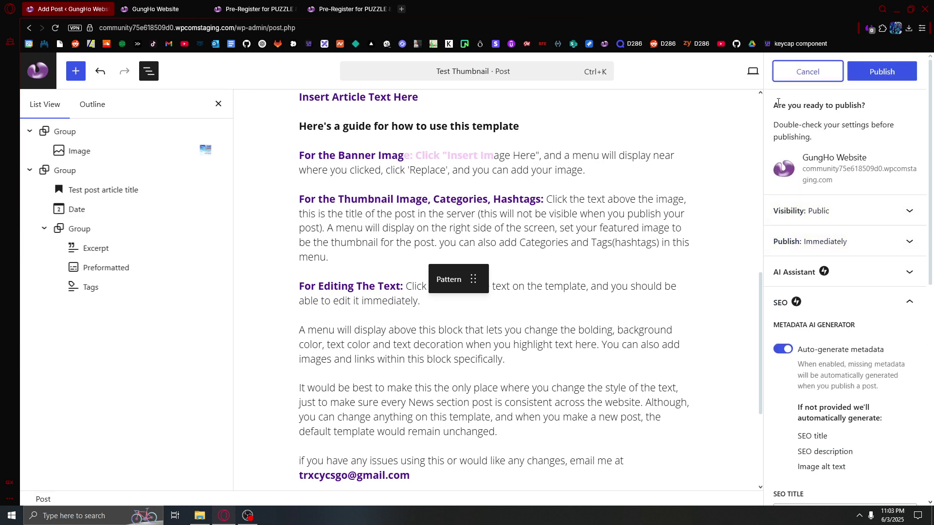
click(883, 74)
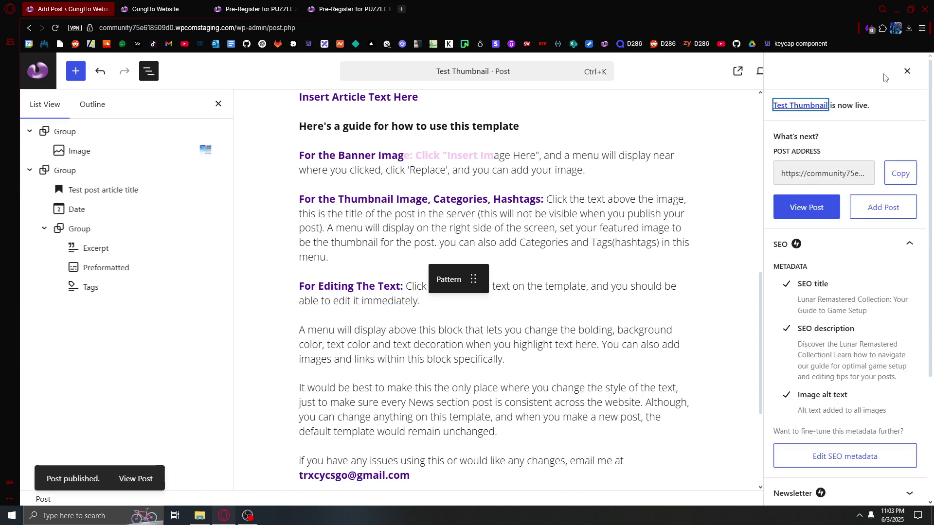
View the published post and examine its banner, title, excerpt, colored article text and tags.
click(135, 480)
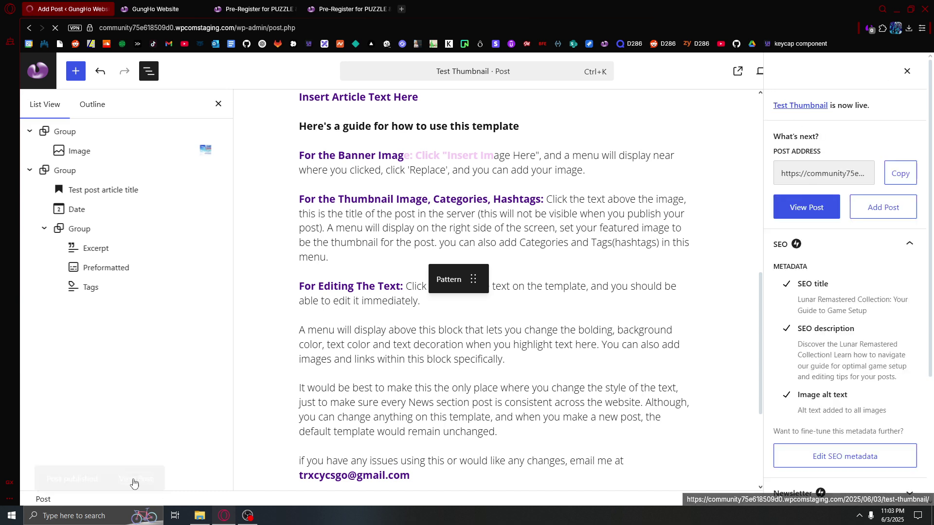
scroll(475, 325, down, 9)
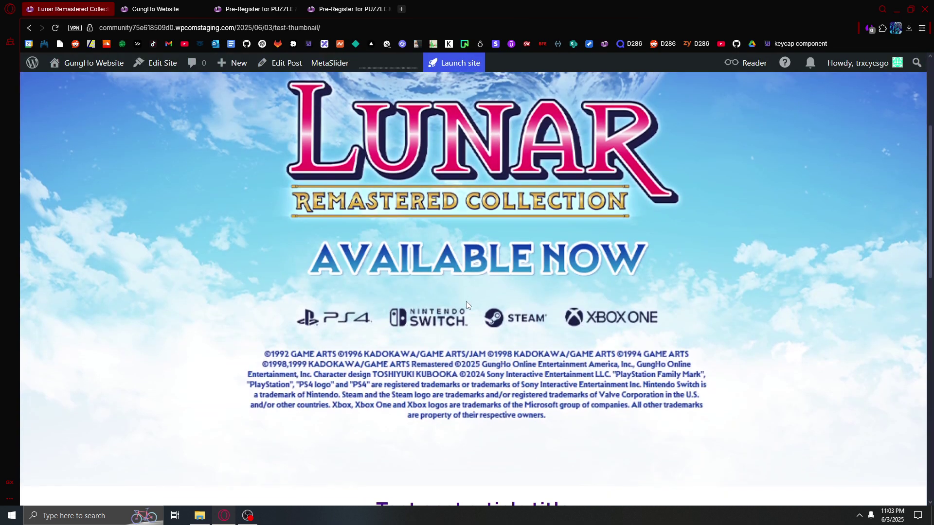
scroll(452, 249, down, 4)
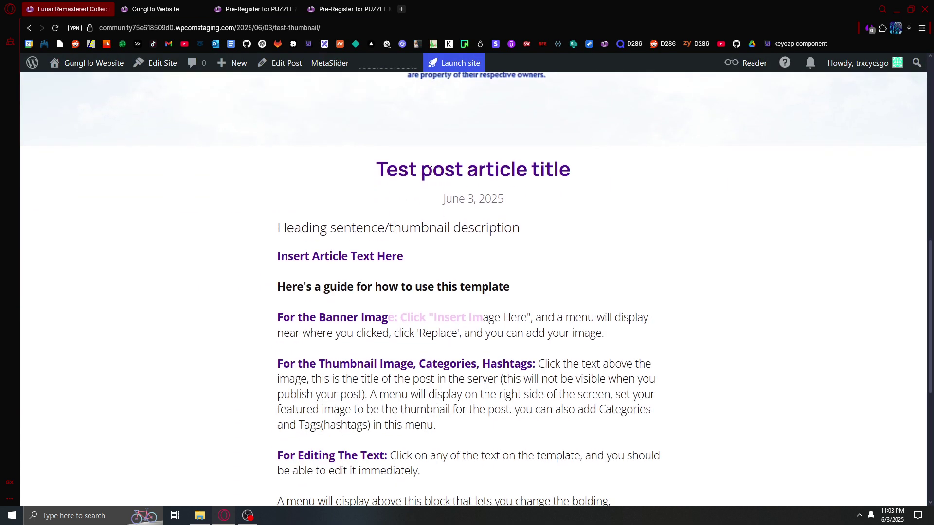
drag(389, 222, 485, 221)
scroll(467, 272, down, 4)
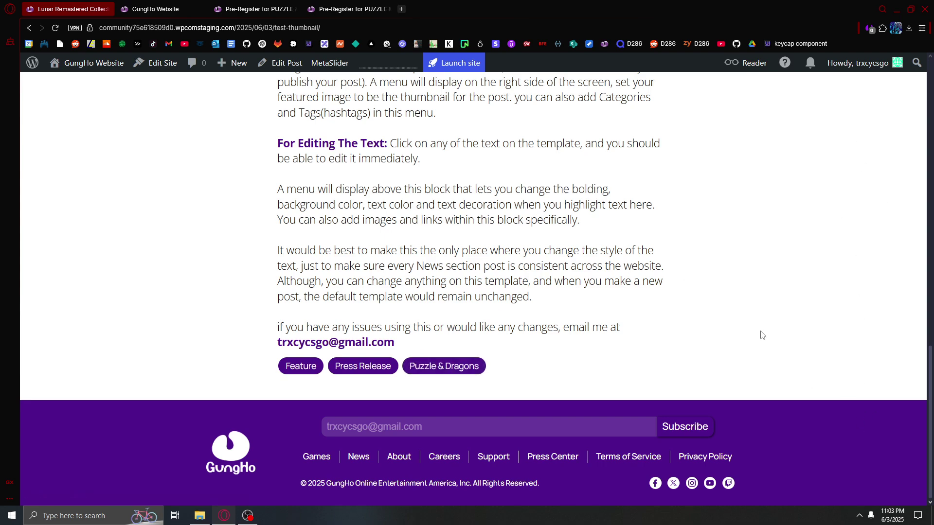
scroll(657, 267, up, 20)
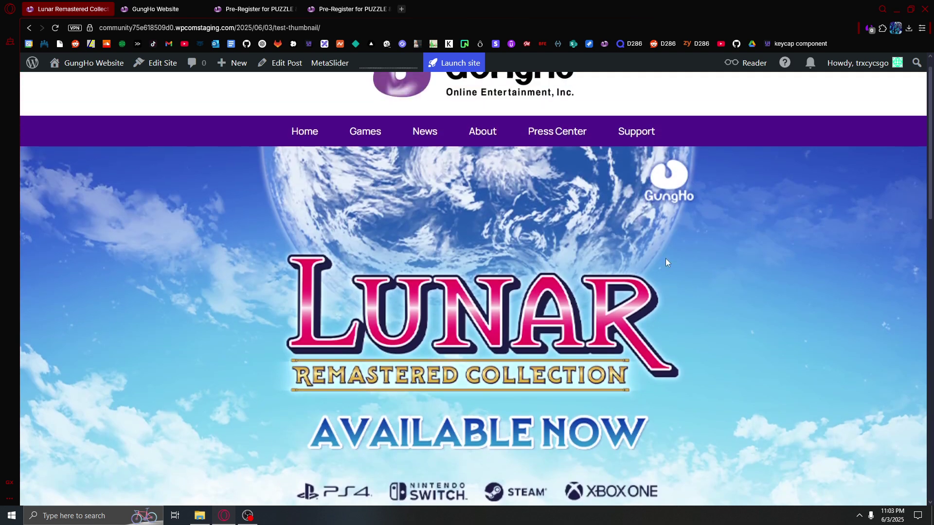
scroll(447, 368, down, 10)
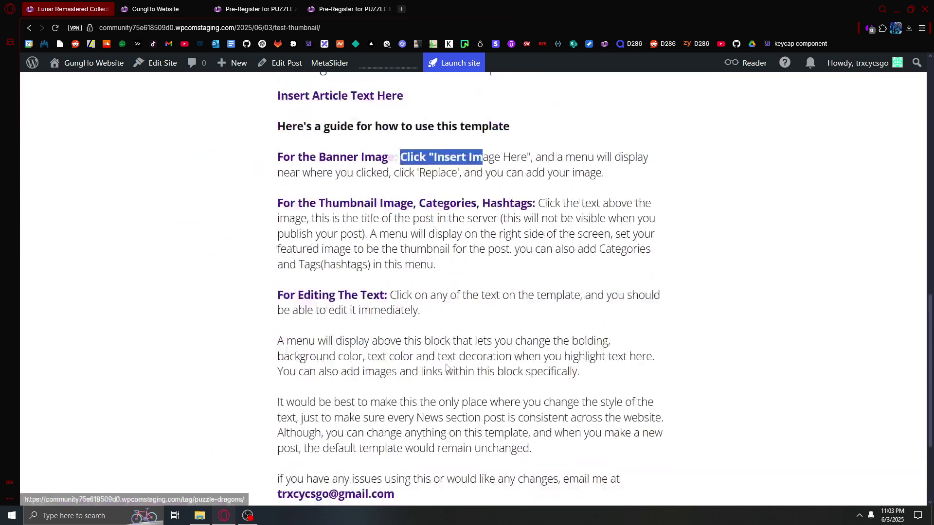
scroll(446, 368, up, 10)
Open the website's News page, filter it by Puzzle & Dragons, and examine the Test Thumbnail post's card among the results.
click(421, 152)
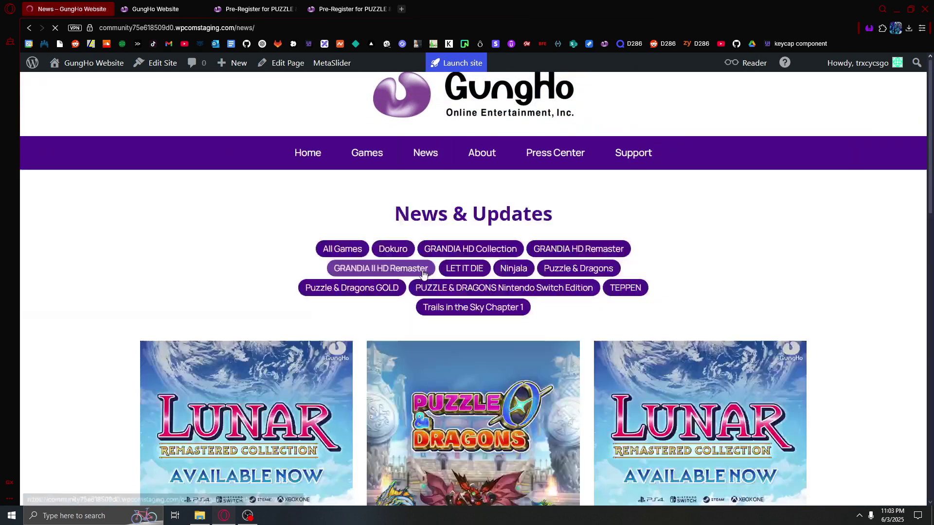
scroll(384, 223, down, 1)
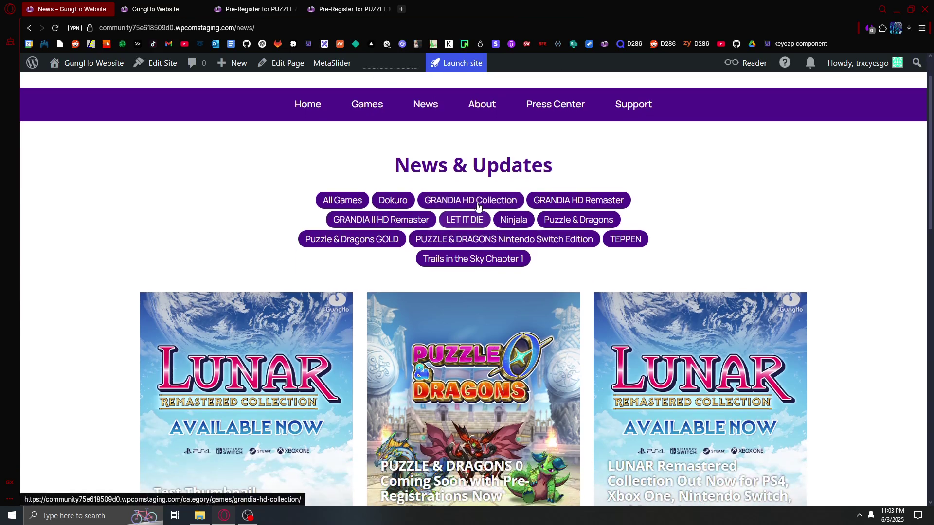
click(578, 222)
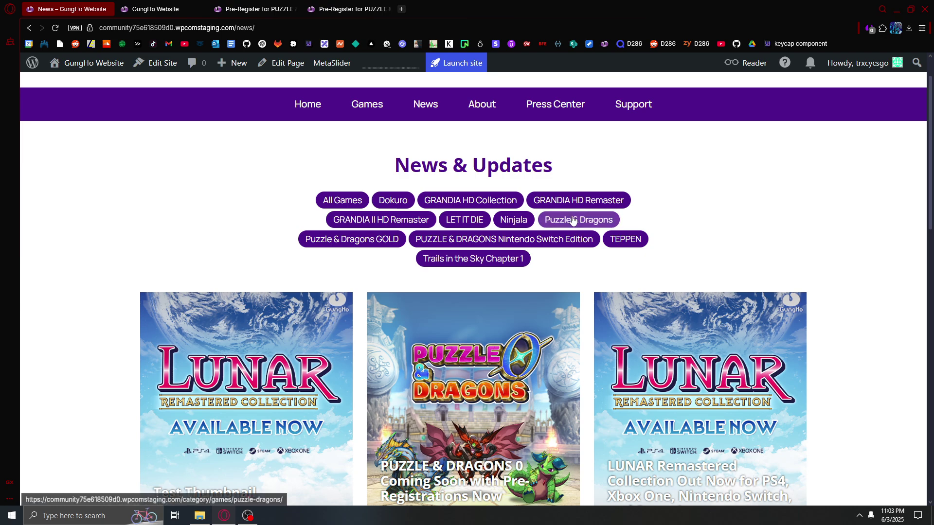
scroll(476, 243, down, 5)
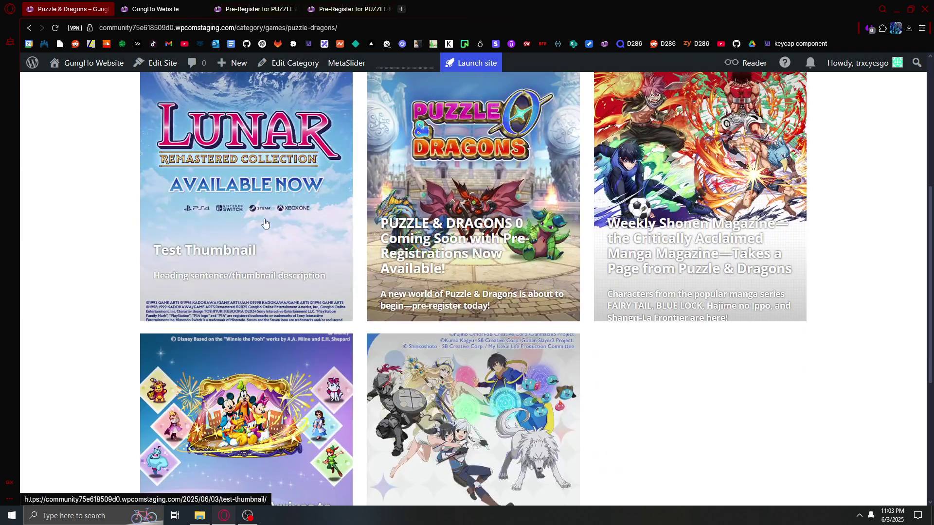
scroll(246, 301, up, 3)
scroll(258, 333, down, 8)
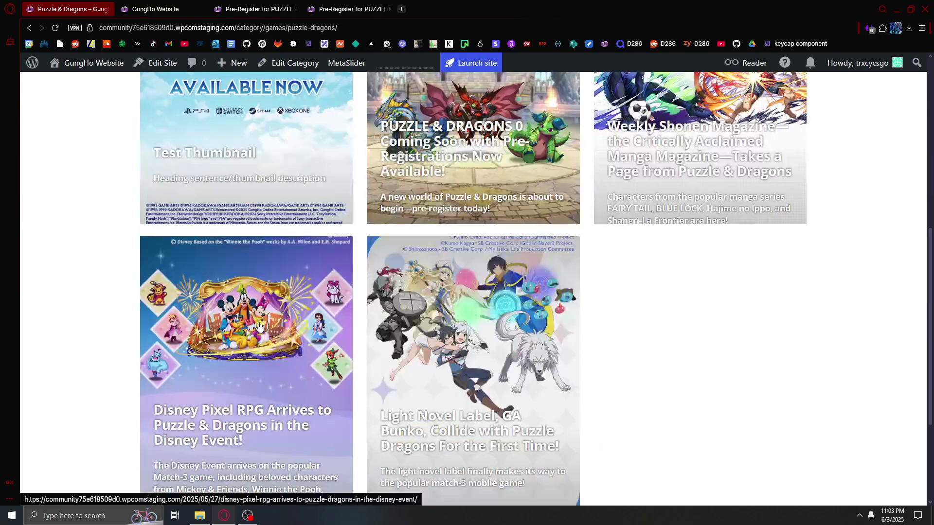
scroll(321, 218, up, 5)
scroll(322, 218, up, 2)
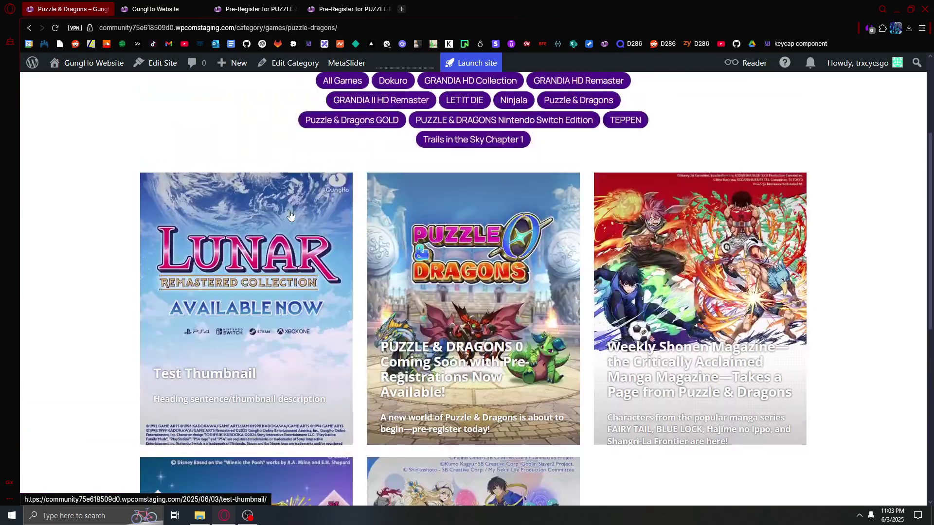
Examine the thumbnails, titles and descriptions of all post cards in the Puzzle & Dragons category, down to the page footer.
scroll(358, 321, down, 4)
scroll(358, 321, up, 8)
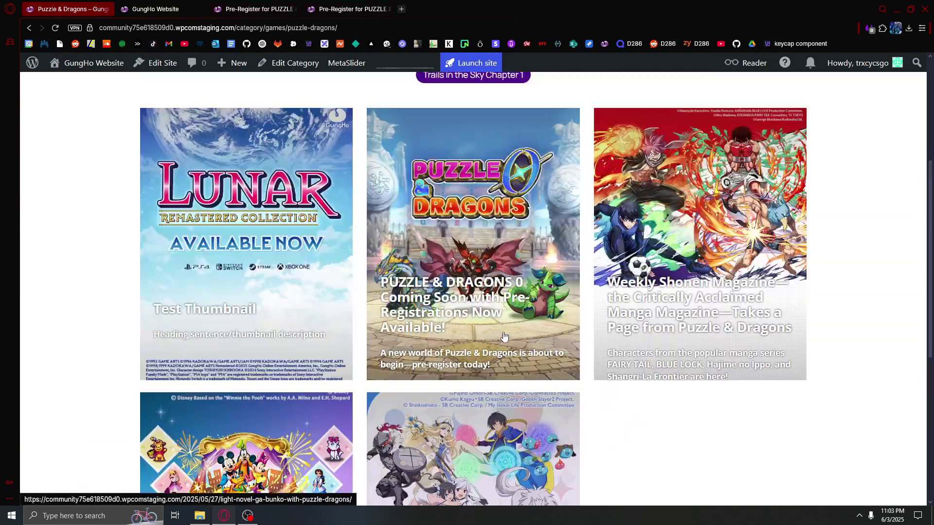
scroll(417, 269, down, 11)
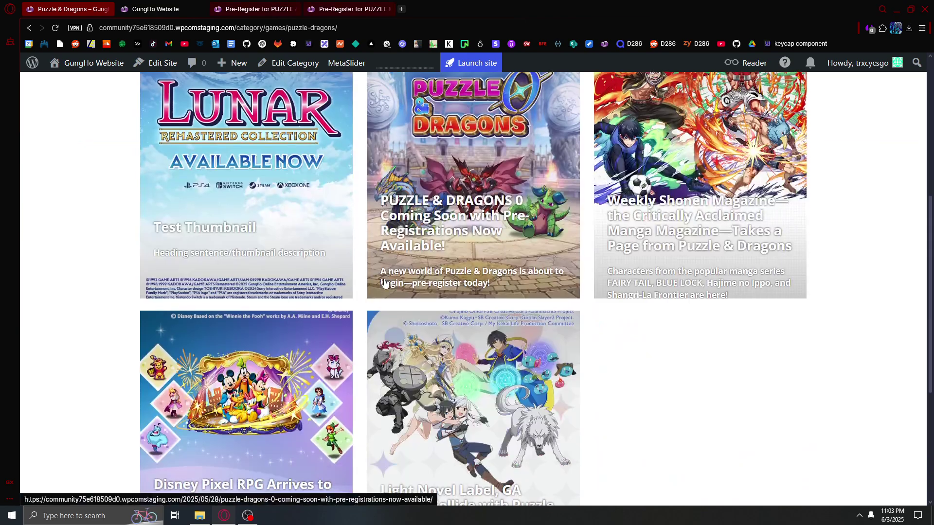
scroll(555, 271, up, 5)
scroll(555, 272, down, 5)
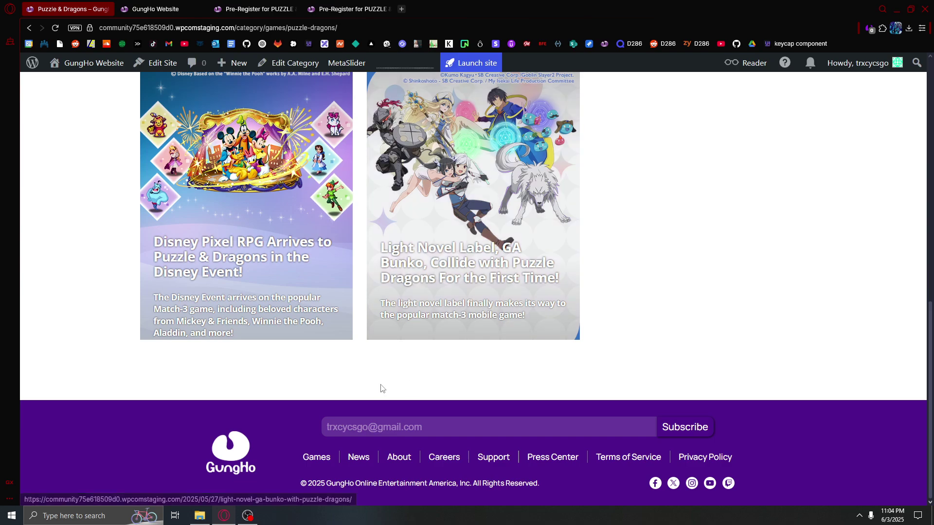
scroll(396, 371, up, 10)
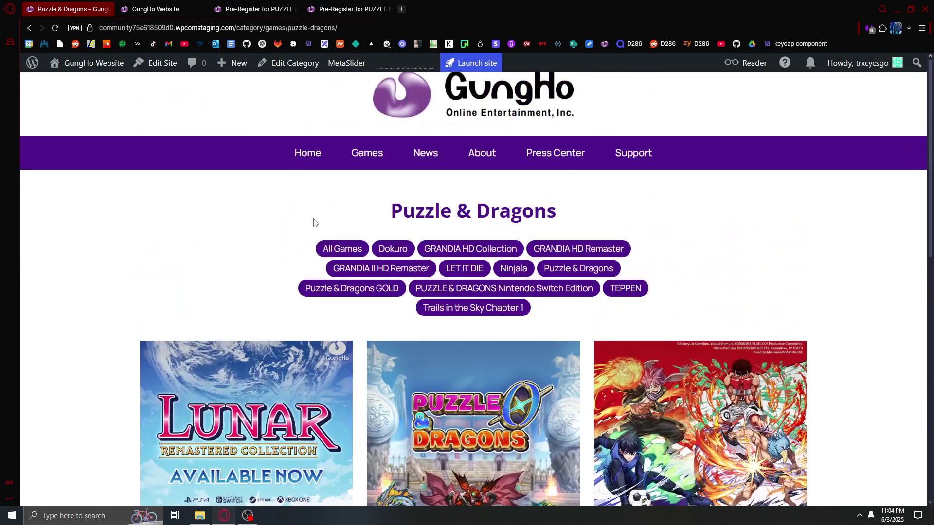
Look over the open website homepage and PUZZLE & DRAGONS 0 pre-registration article, and return to the Test Thumbnail card in the Puzzle & Dragons category.
click(146, 12)
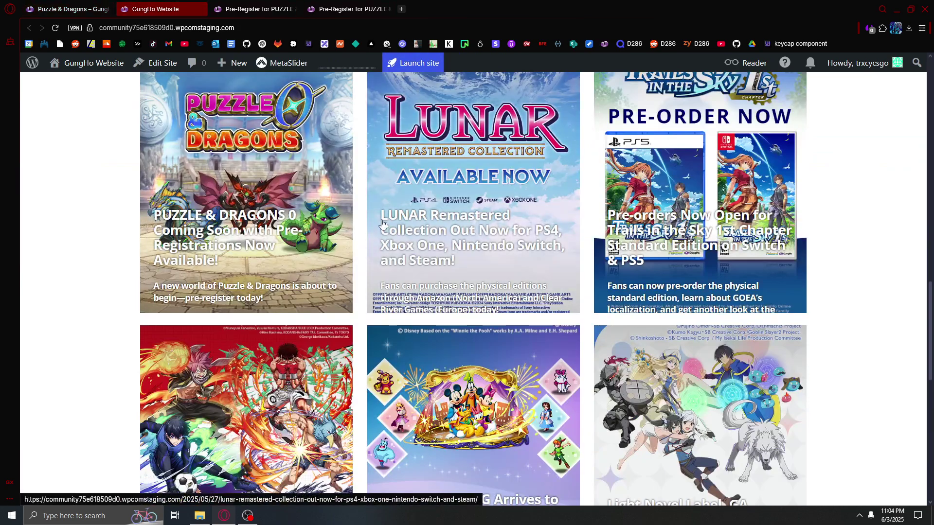
scroll(385, 232, up, 10)
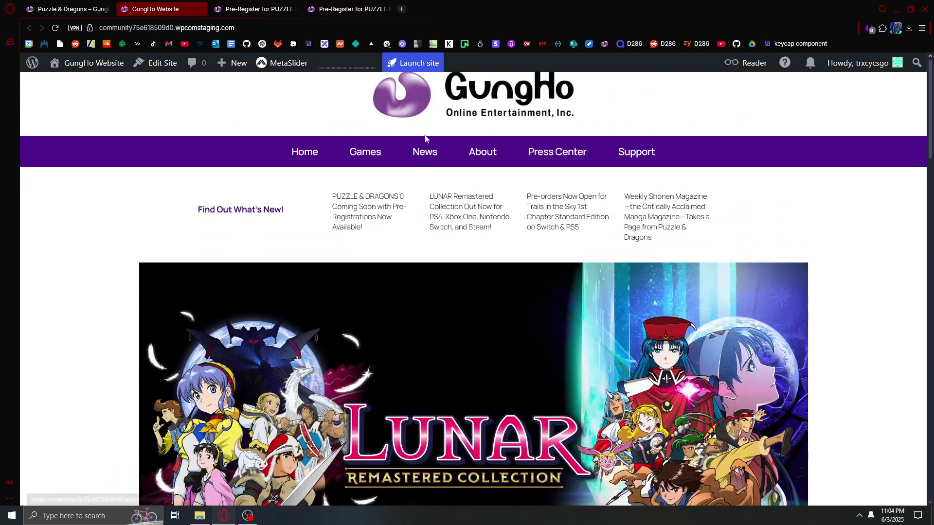
click(258, 13)
click(363, 5)
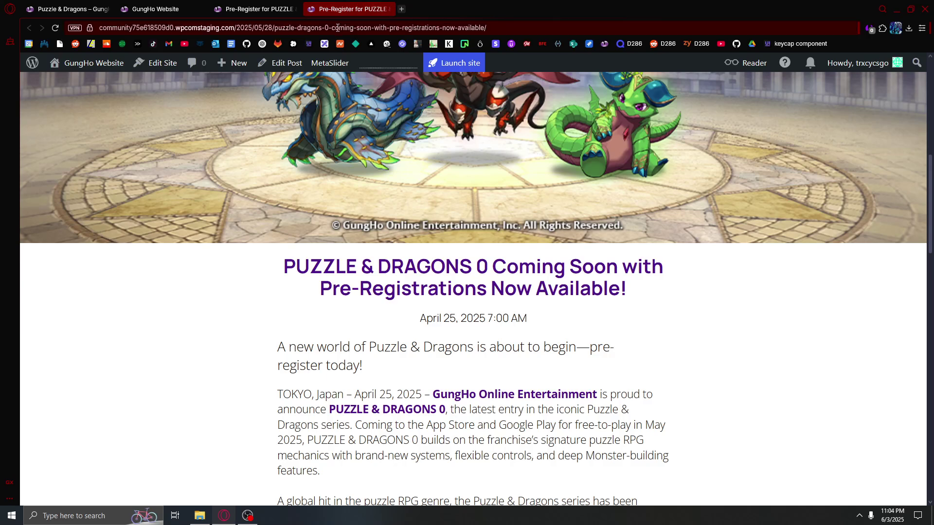
click(243, 11)
key(ctrl+shift+Tab)
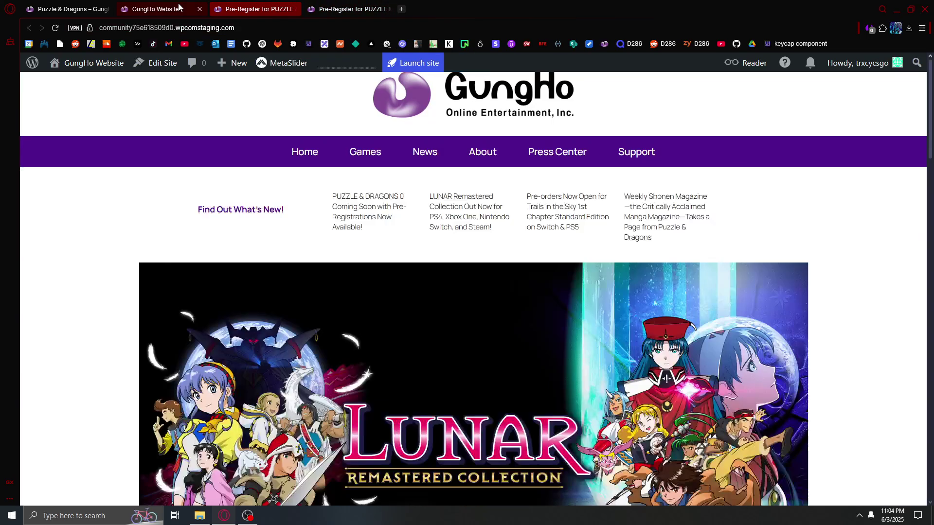
key(ctrl+shift+Tab)
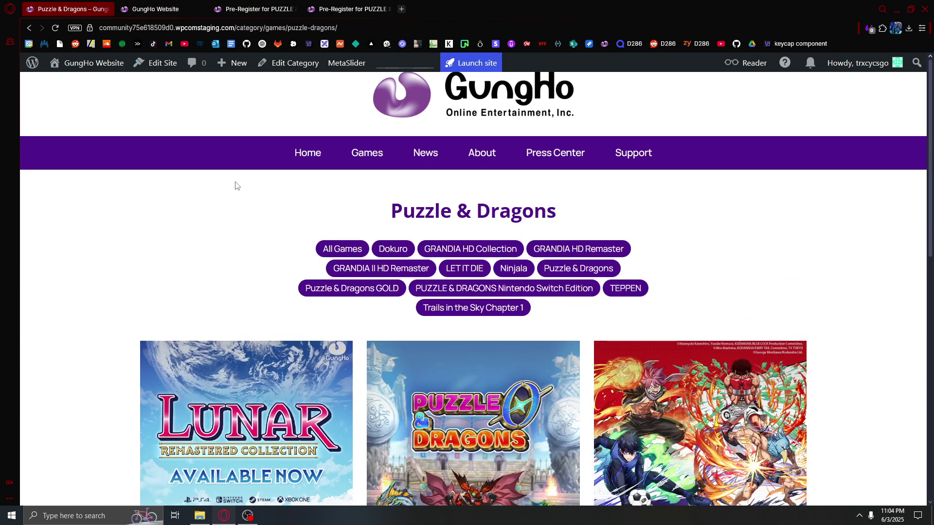
scroll(260, 202, down, 4)
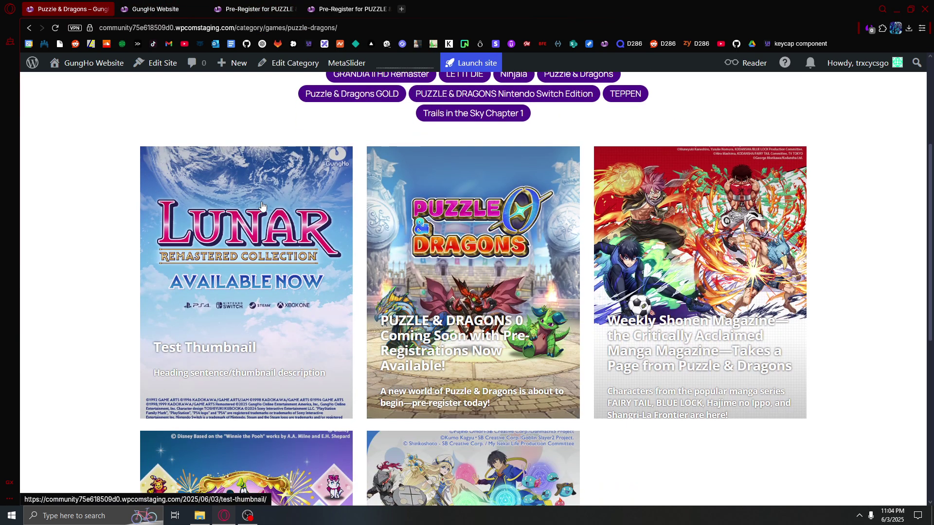